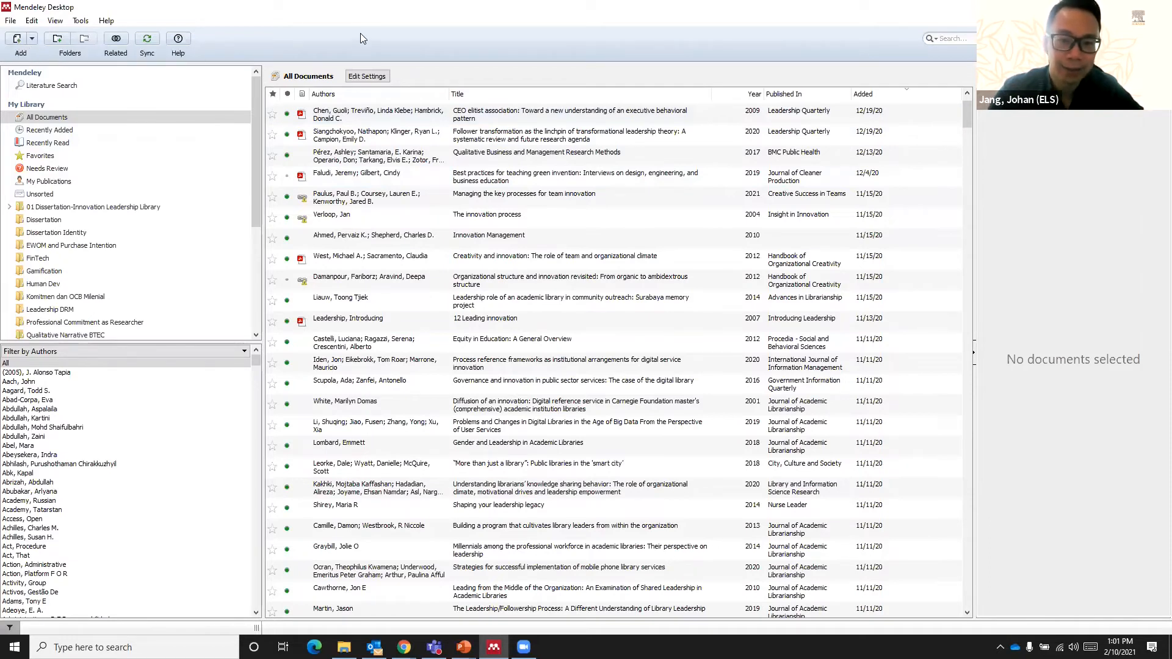
{"action": "left_click", "coordinate": [20, 43]}
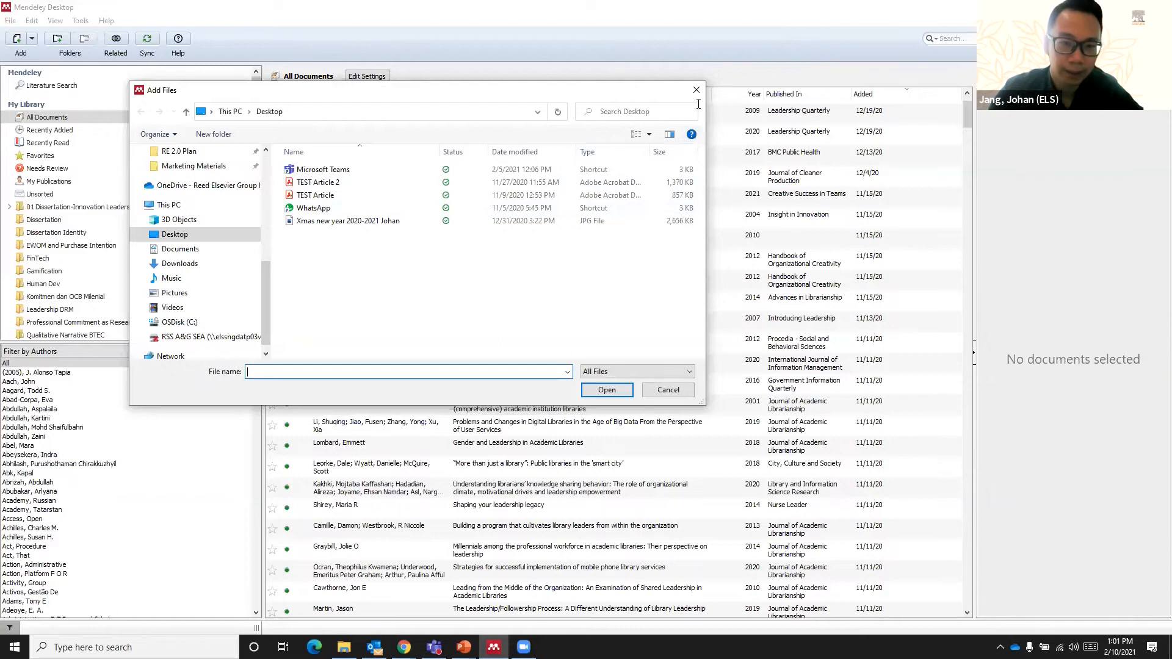
{"action": "left_click", "coordinate": [696, 90]}
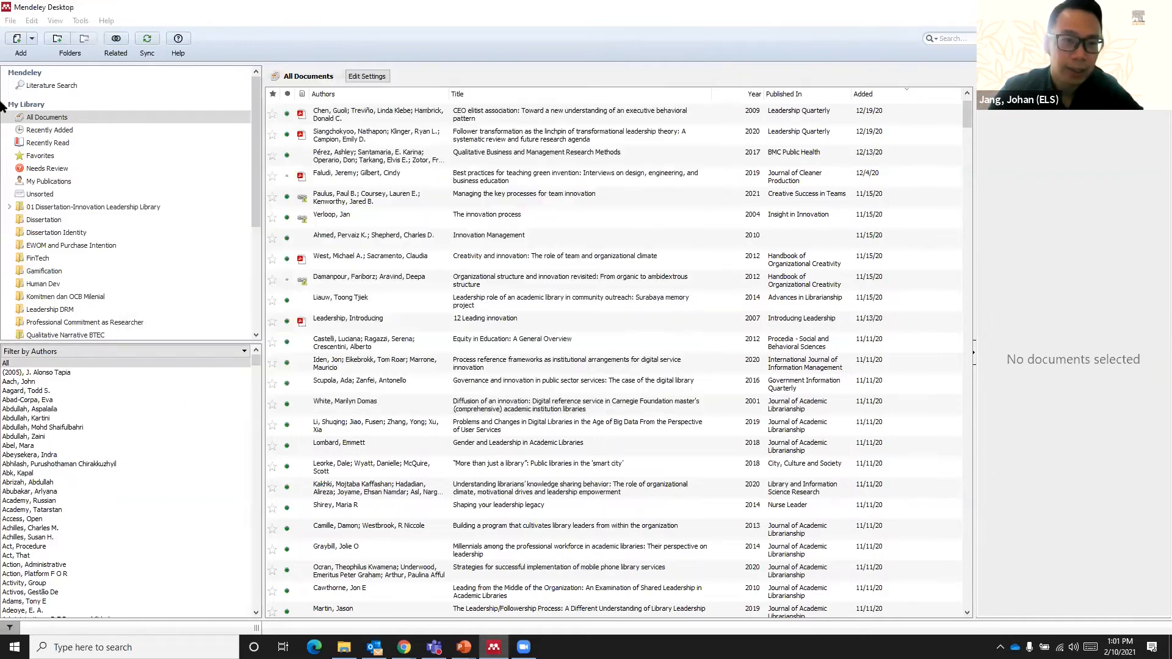
{"action": "left_click", "coordinate": [17, 41]}
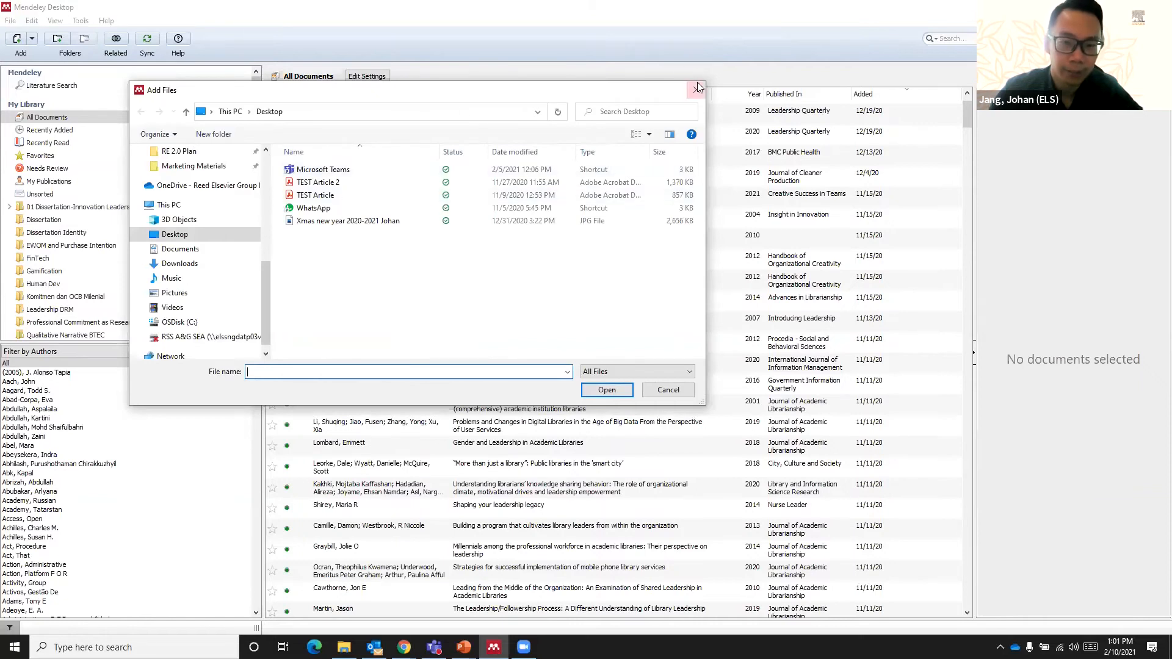
{"action": "left_click", "coordinate": [697, 92]}
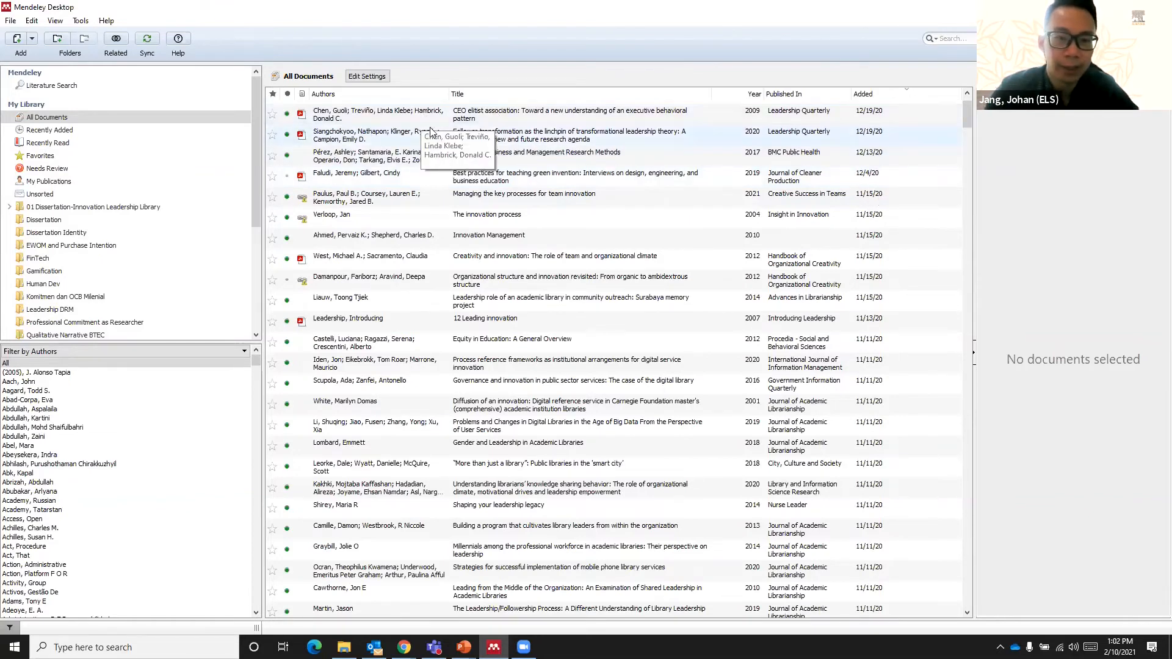
- Open the PDF of the 2009 article "CEO elitist association" from the library and widen its reading area
{"action": "left_click", "coordinate": [458, 122]}
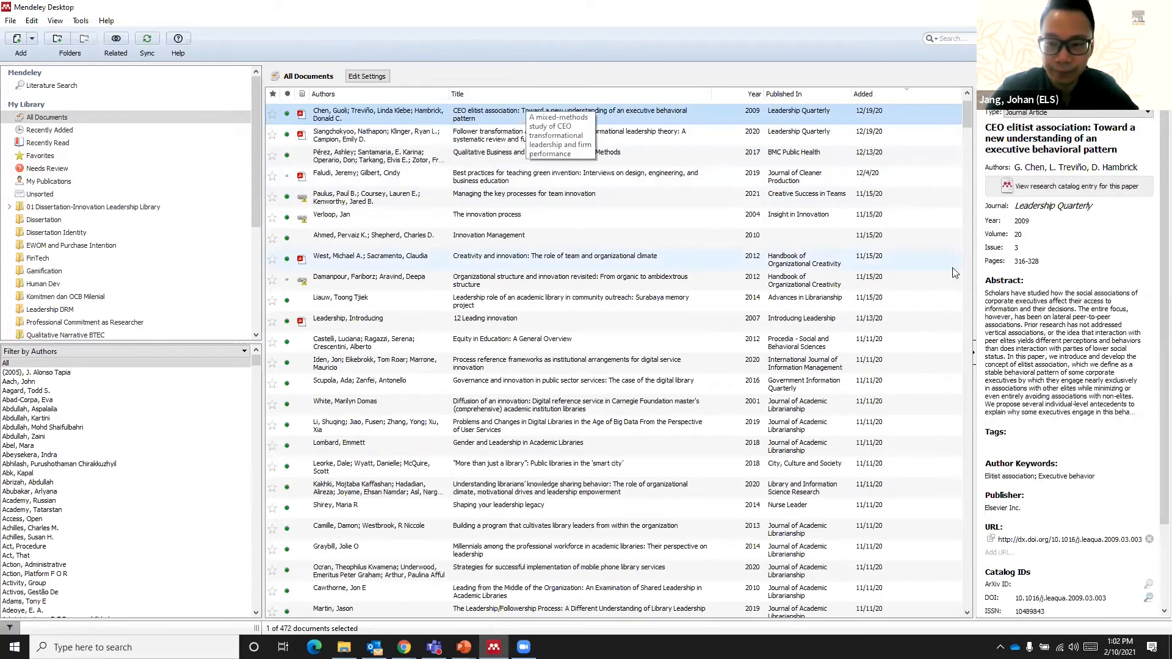
{"action": "left_click_drag", "start_coordinate": [972, 257], "coordinate": [644, 215]}
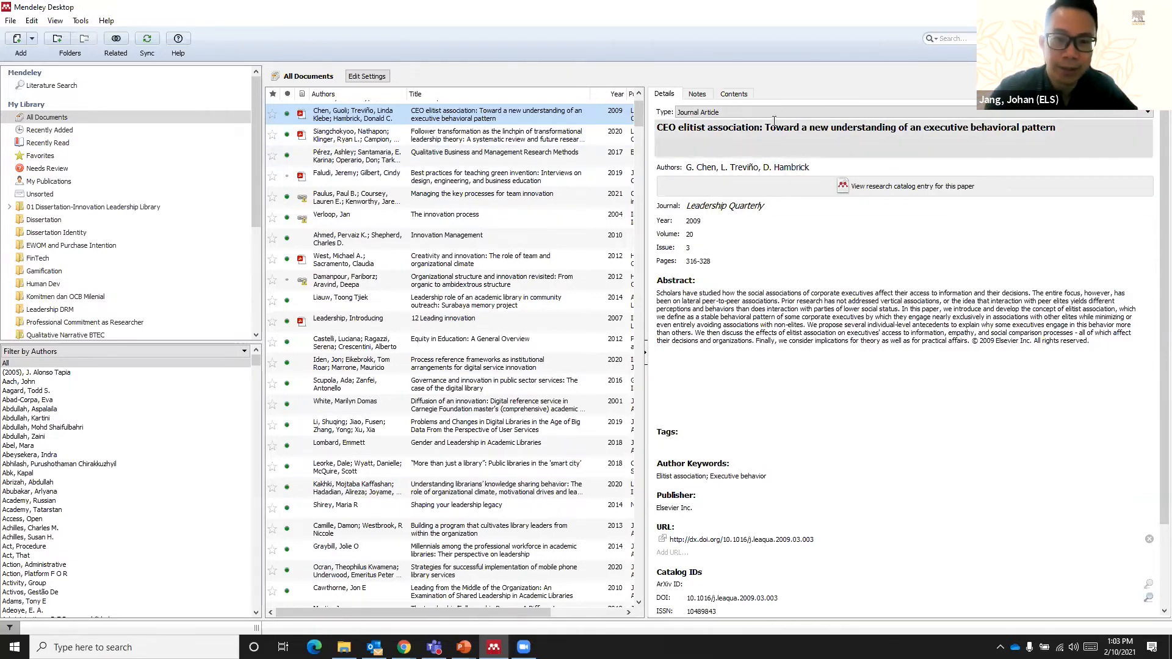
{"action": "double_click", "coordinate": [449, 119]}
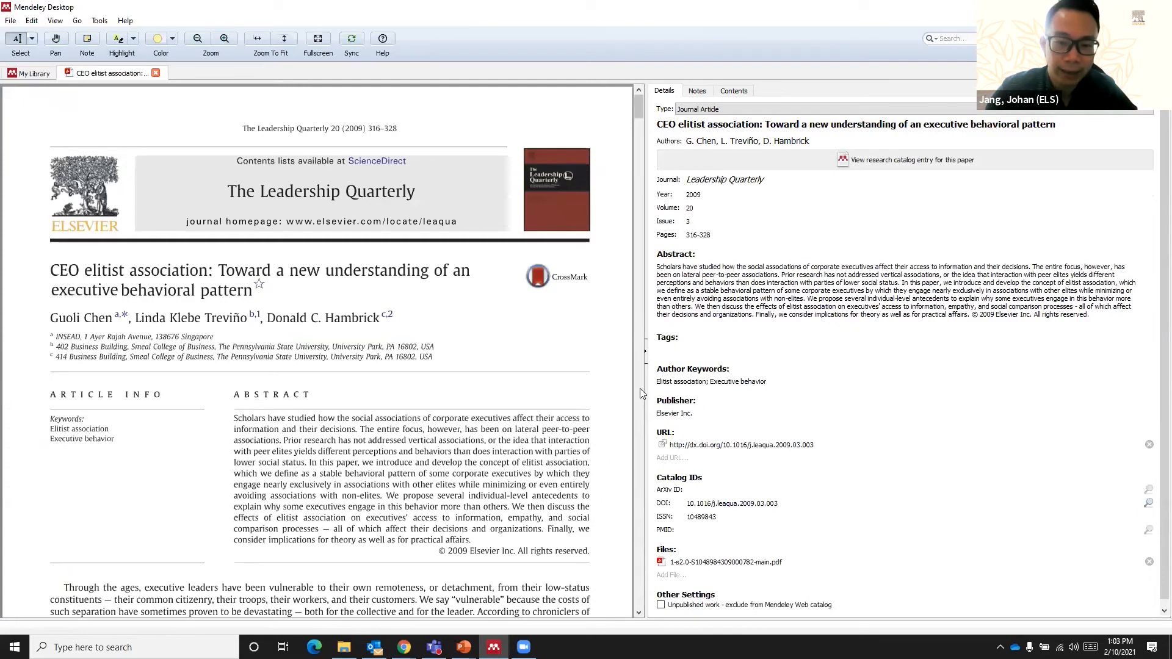
{"action": "left_click_drag", "start_coordinate": [645, 390], "coordinate": [941, 424]}
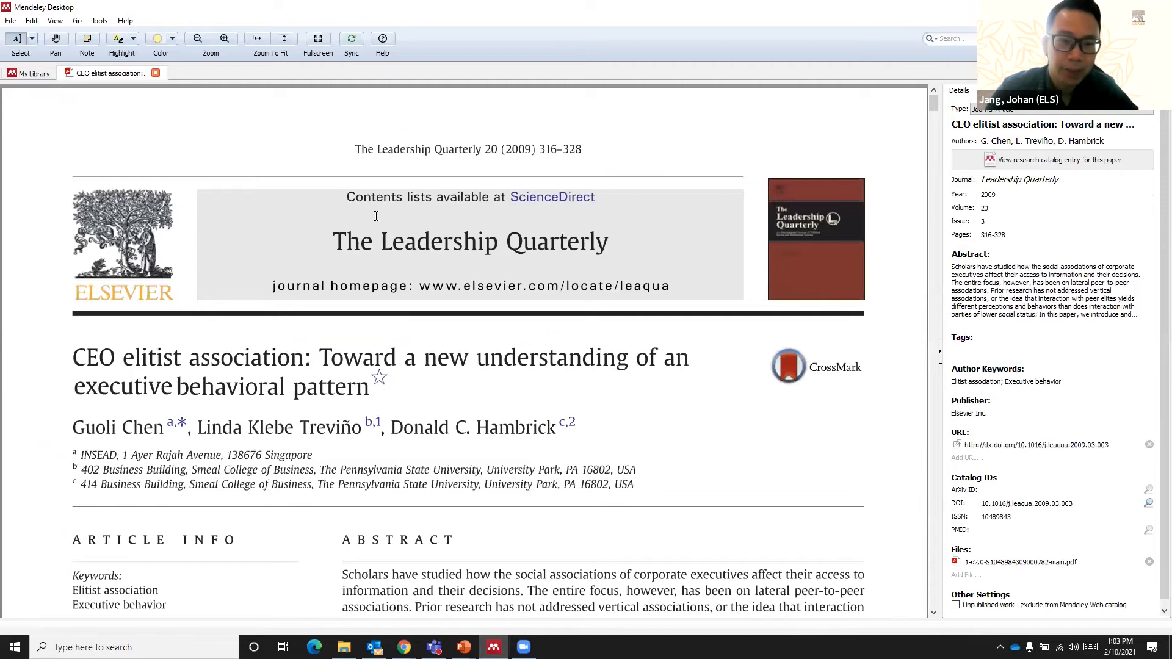
- Highlight the article's first body sentence, from "Through the ages" to "their customers."
{"action": "scroll", "coordinate": [376, 216], "scroll_direction": "down", "scroll_amount": 3}
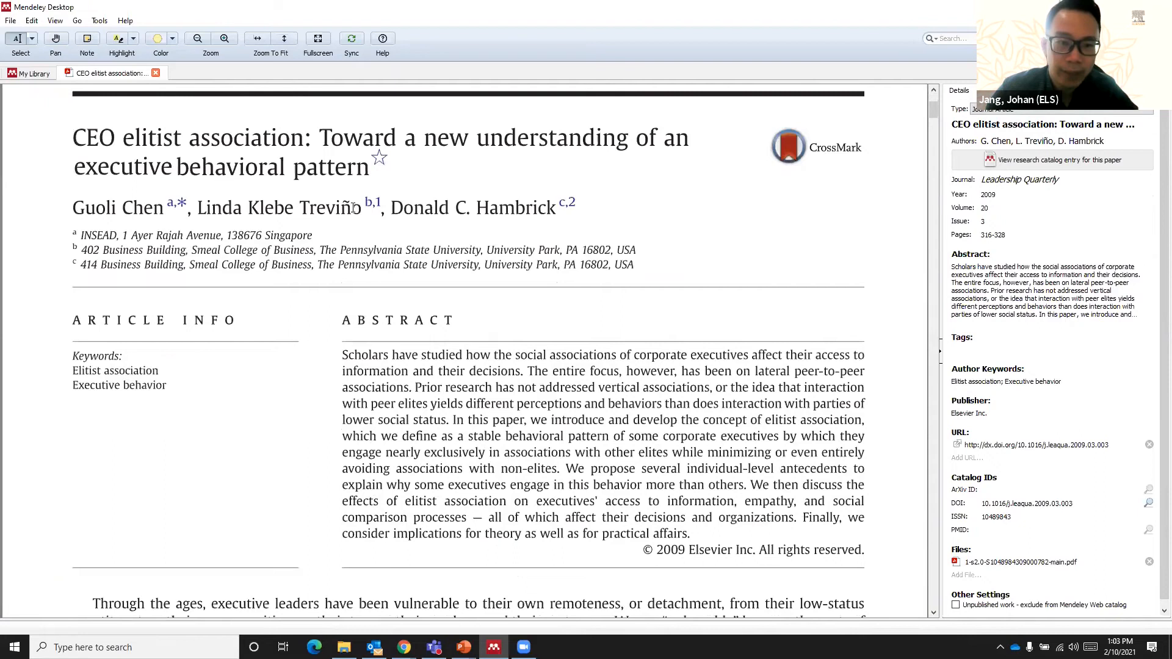
{"action": "scroll", "coordinate": [353, 208], "scroll_direction": "down", "scroll_amount": 1}
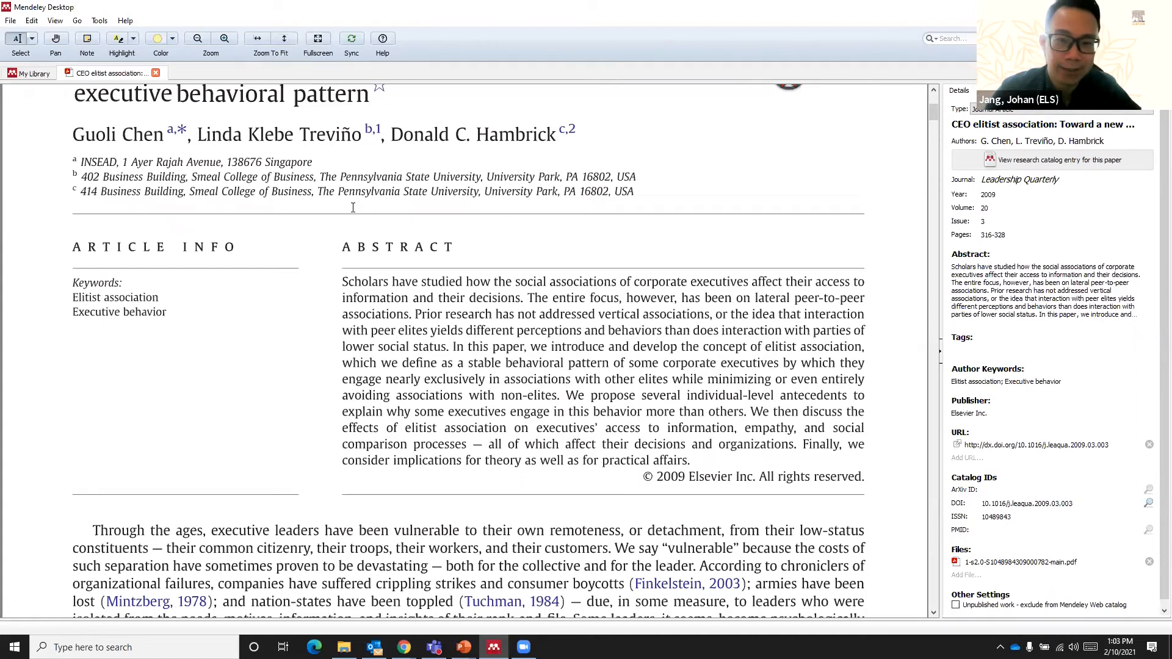
{"action": "scroll", "coordinate": [353, 208], "scroll_direction": "down", "scroll_amount": 2}
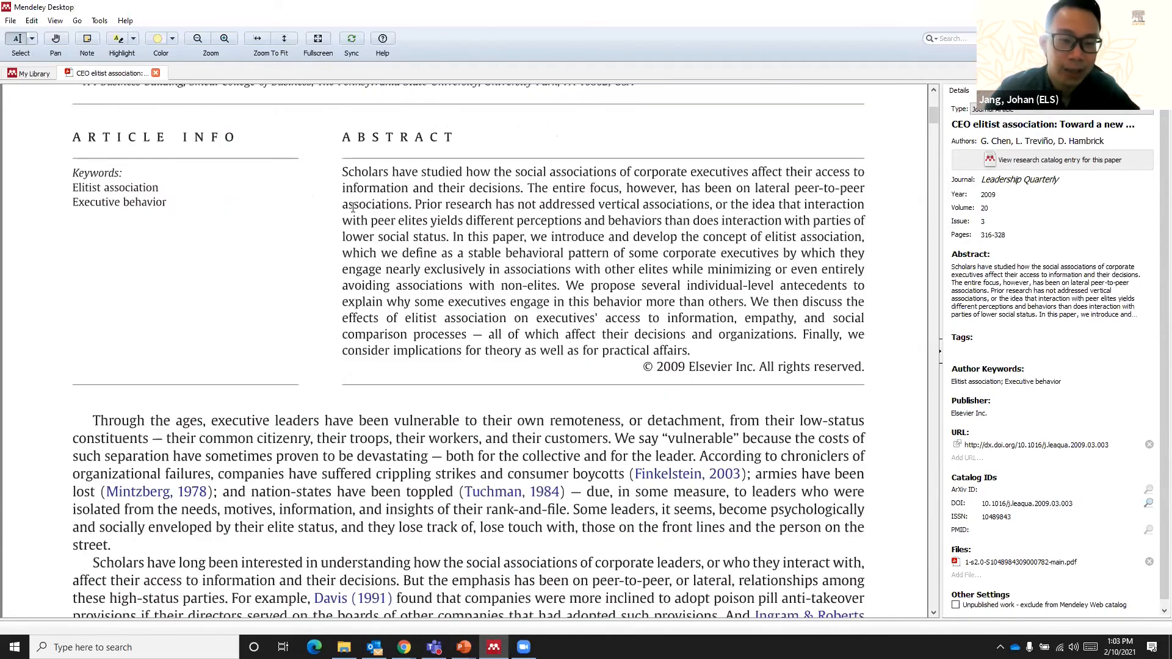
{"action": "scroll", "coordinate": [353, 208], "scroll_direction": "up", "scroll_amount": 1}
{"action": "scroll", "coordinate": [353, 207], "scroll_direction": "down", "scroll_amount": 1}
{"action": "scroll", "coordinate": [353, 208], "scroll_direction": "down", "scroll_amount": 4}
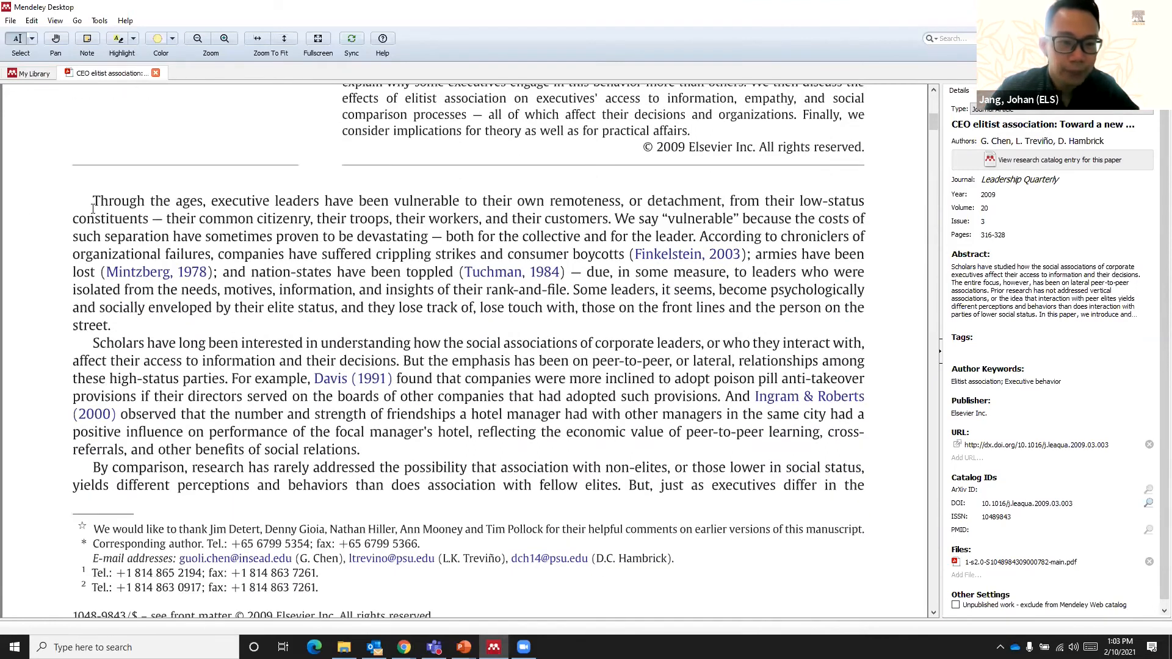
{"action": "left_click_drag", "start_coordinate": [93, 206], "coordinate": [610, 221]}
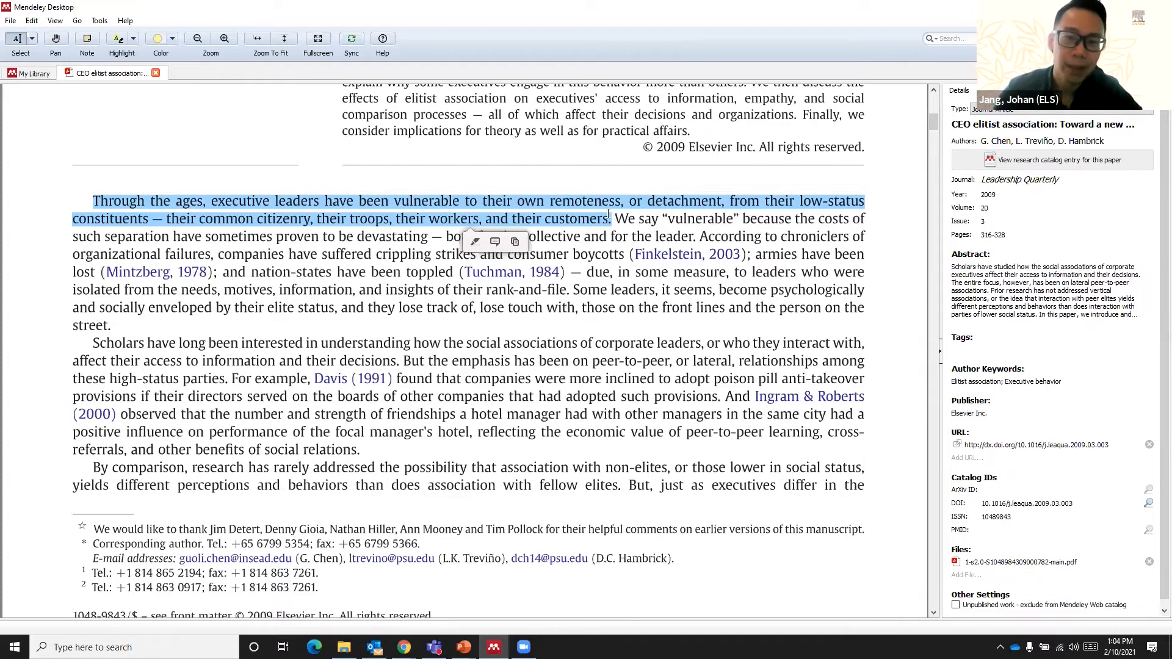
{"action": "left_click_drag", "start_coordinate": [609, 214], "coordinate": [92, 199]}
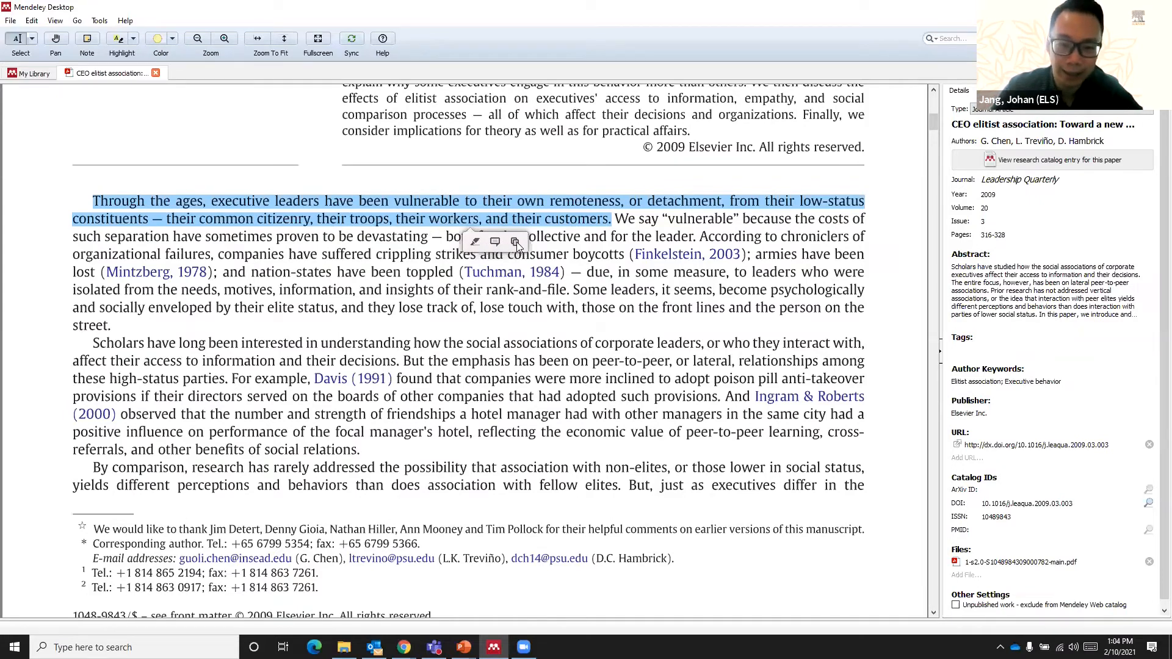
{"action": "left_click", "coordinate": [475, 242]}
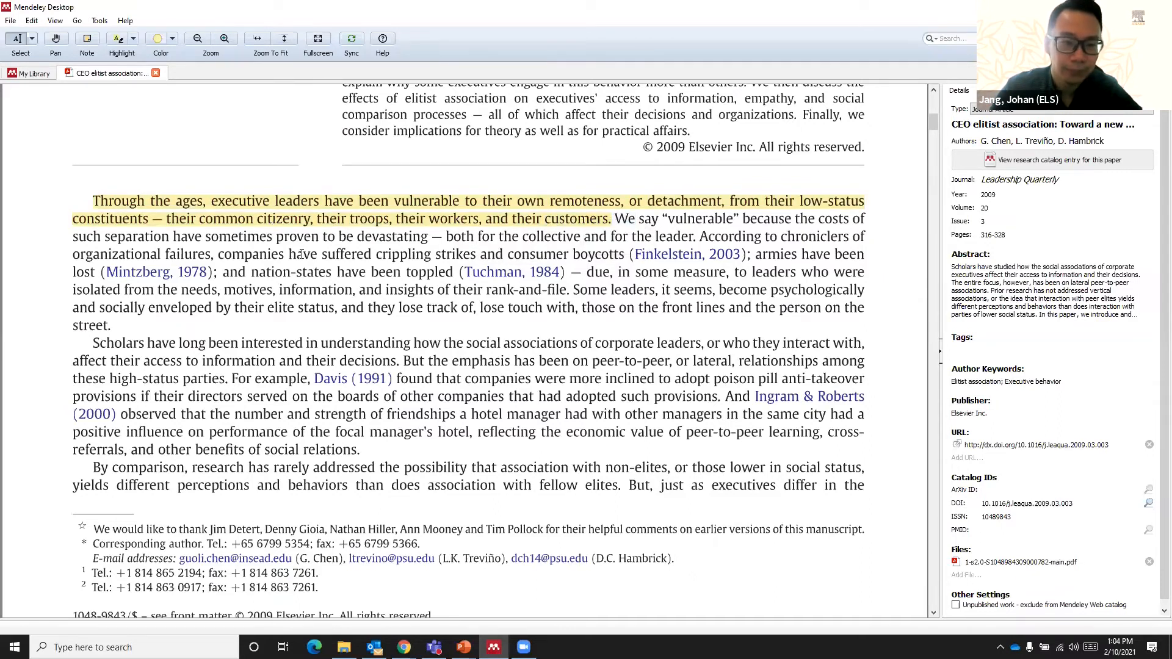
- Undo the highlight on the "Through the ages" sentence
{"action": "left_click", "coordinate": [296, 210]}
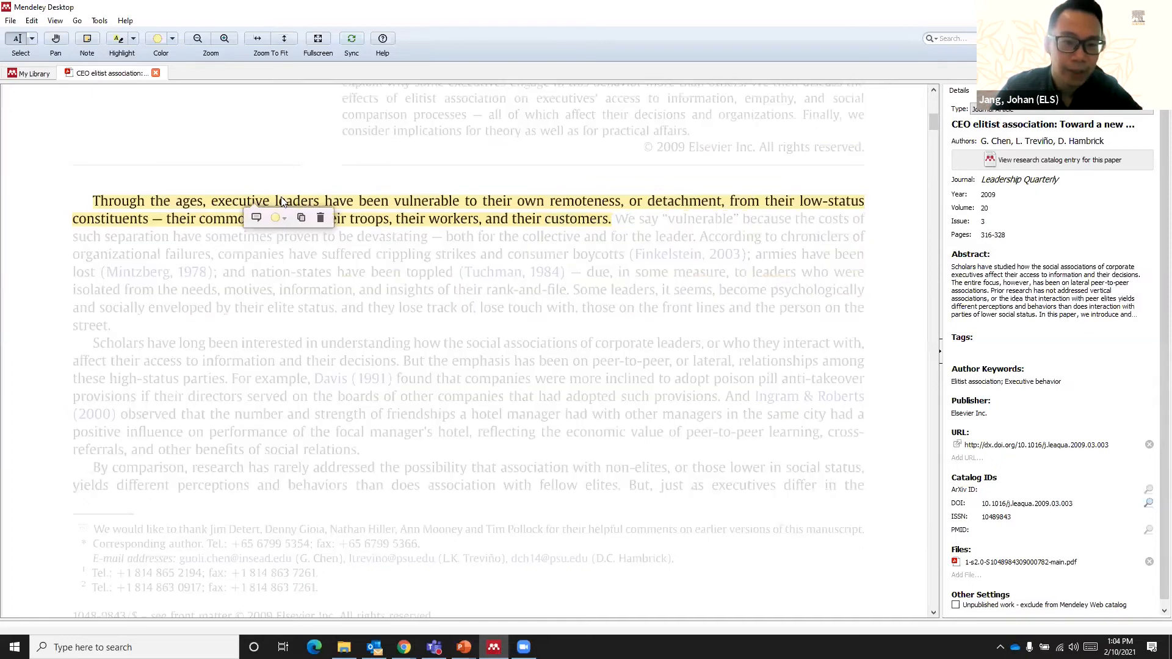
{"action": "left_click_drag", "start_coordinate": [277, 202], "coordinate": [305, 241]}
{"action": "left_click", "coordinate": [321, 240]}
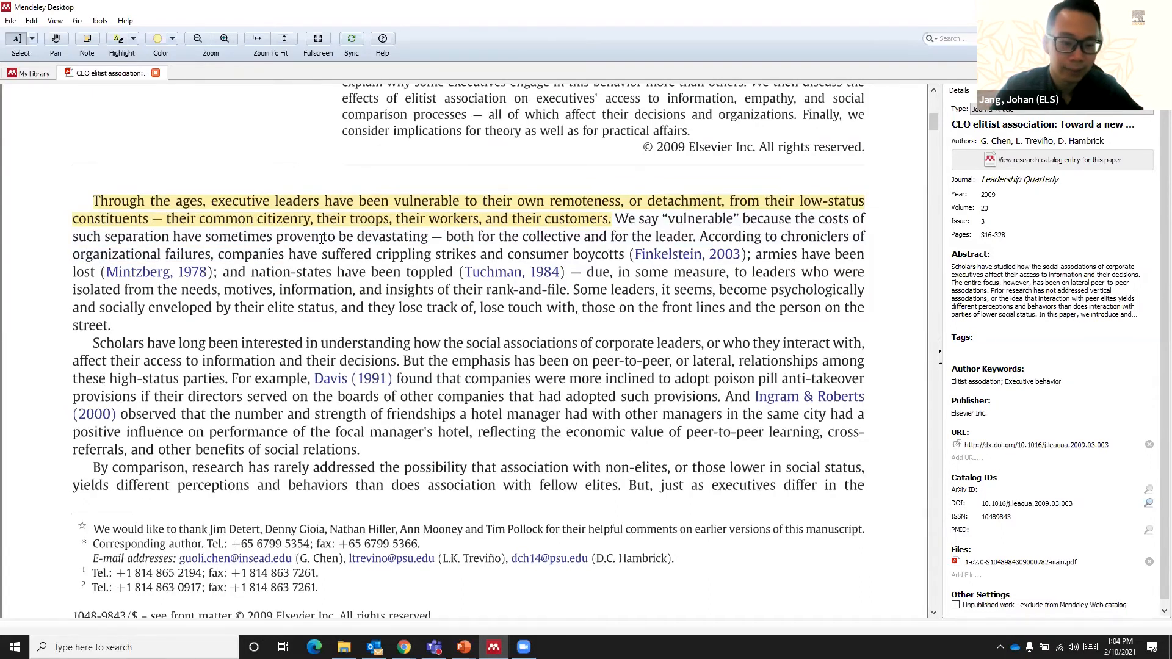
{"action": "key", "text": "ctrl+z"}
- Highlight the opening sentence from "Through the ages" to "and their" with the attached note "Use this sentence for your introductin part"
{"action": "left_click_drag", "start_coordinate": [606, 218], "coordinate": [92, 201]}
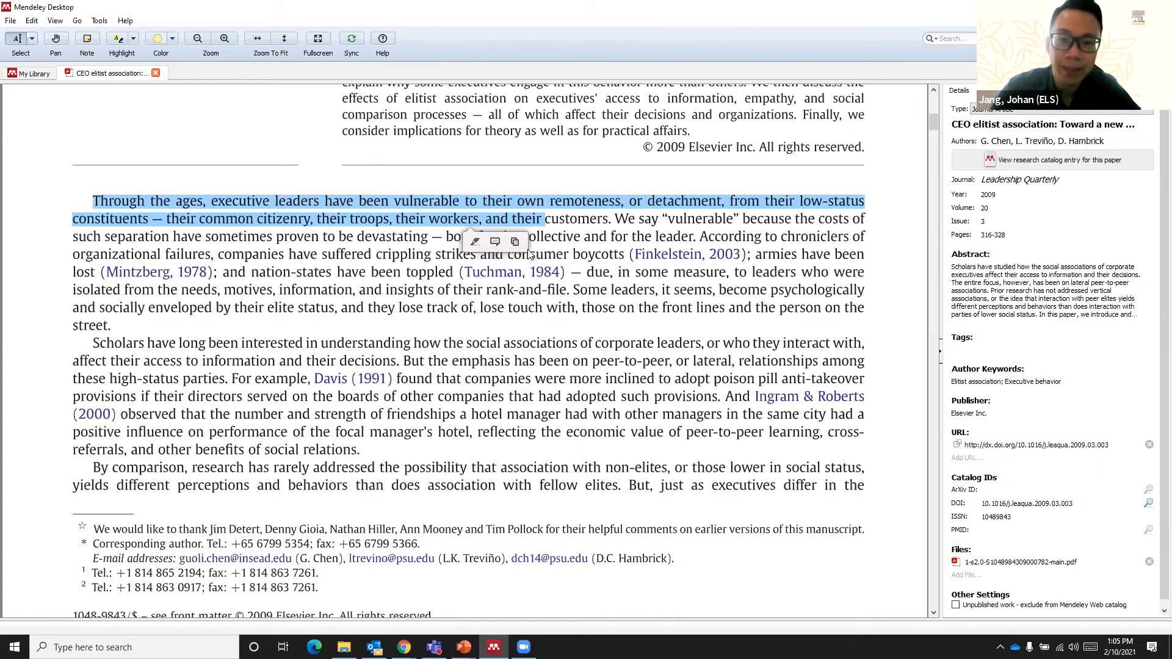
{"action": "left_click", "coordinate": [496, 242]}
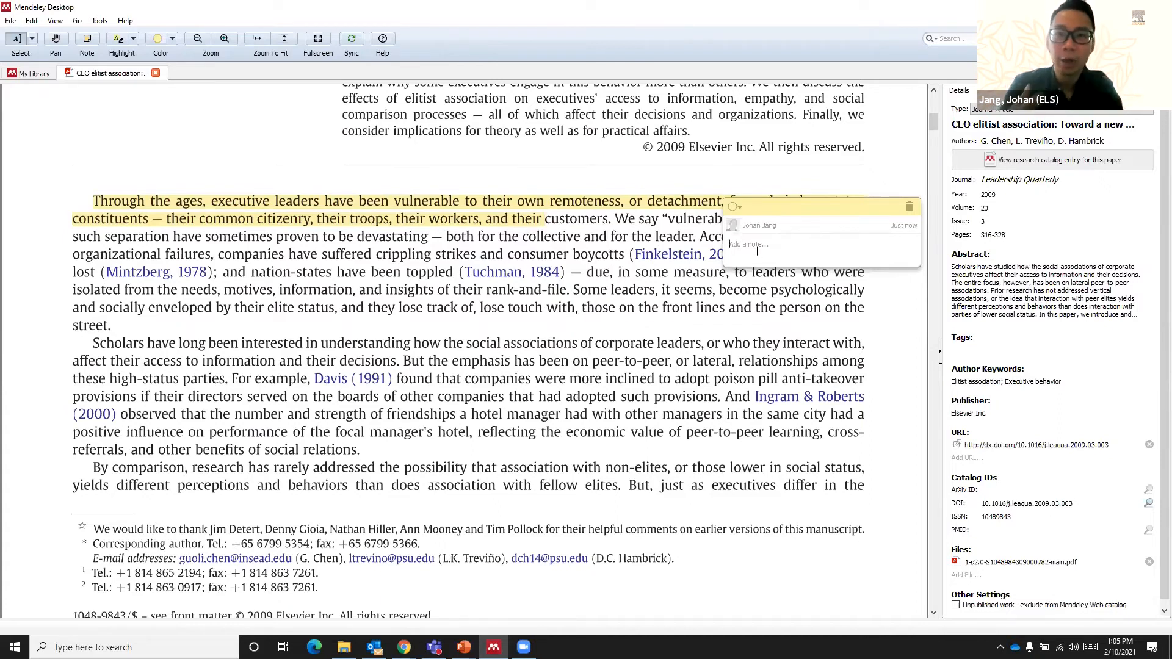
{"action": "type", "text": "Use this"}
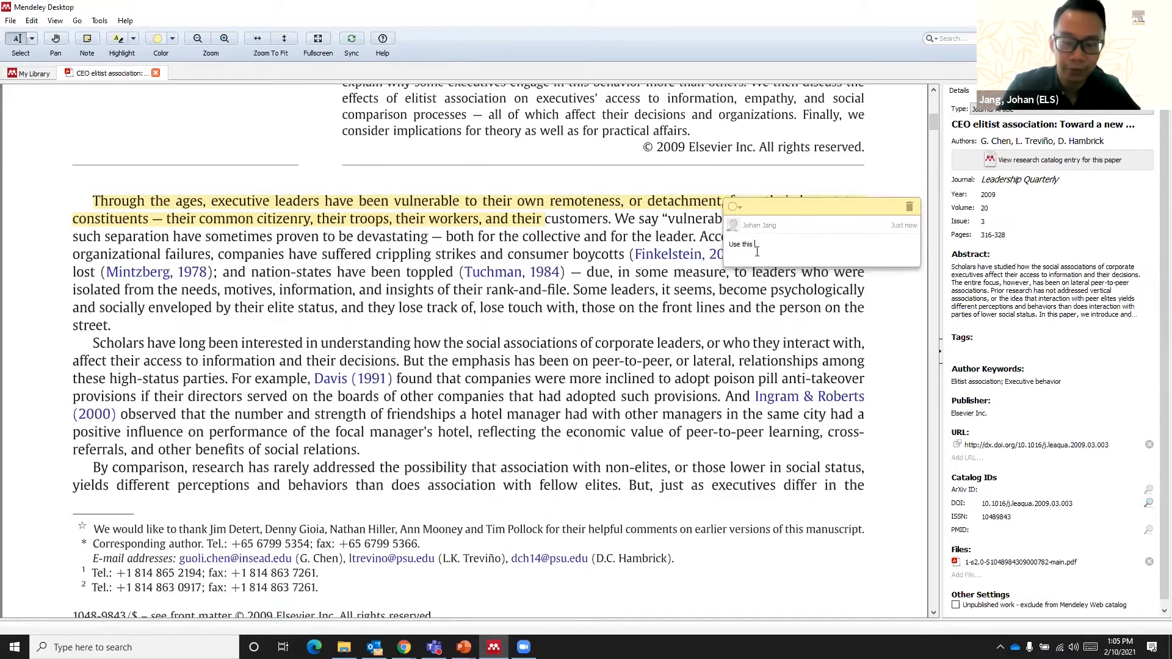
{"action": "type", "text": " senten"}
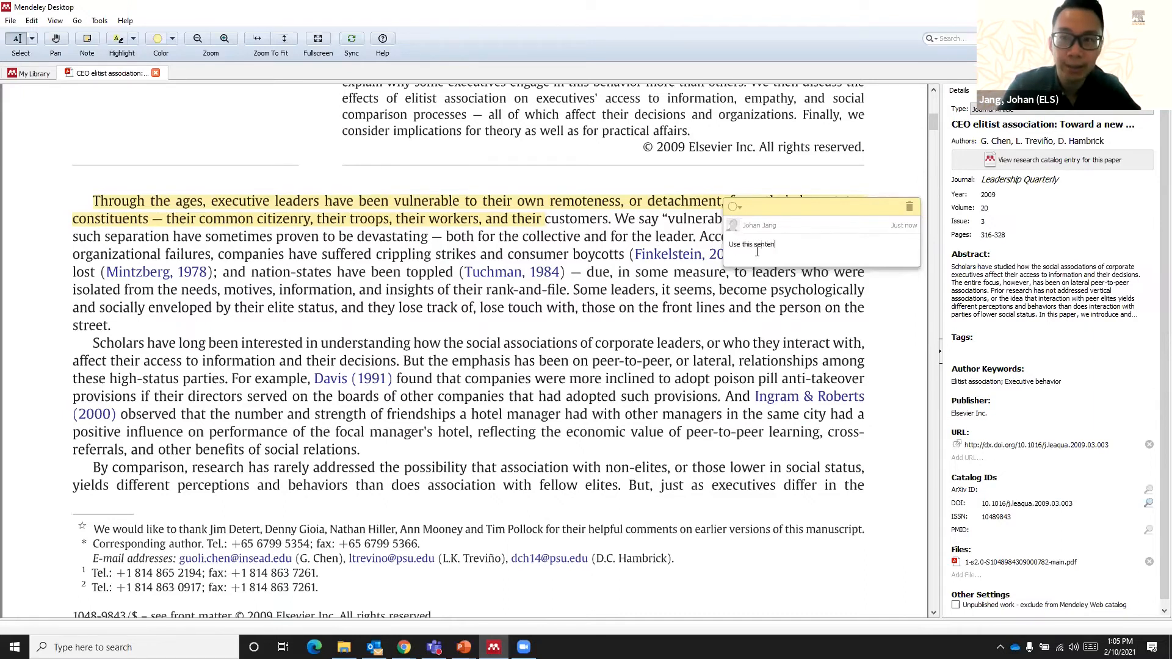
{"action": "type", "text": "ce toyour introductin part"}
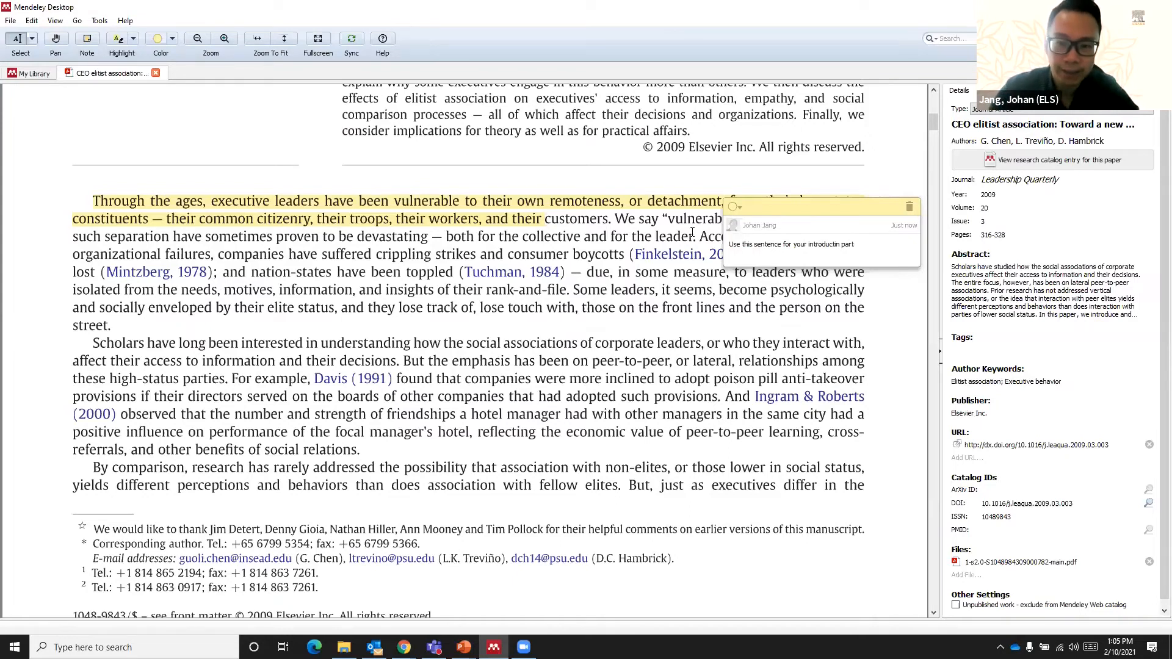
{"action": "left_click", "coordinate": [645, 230]}
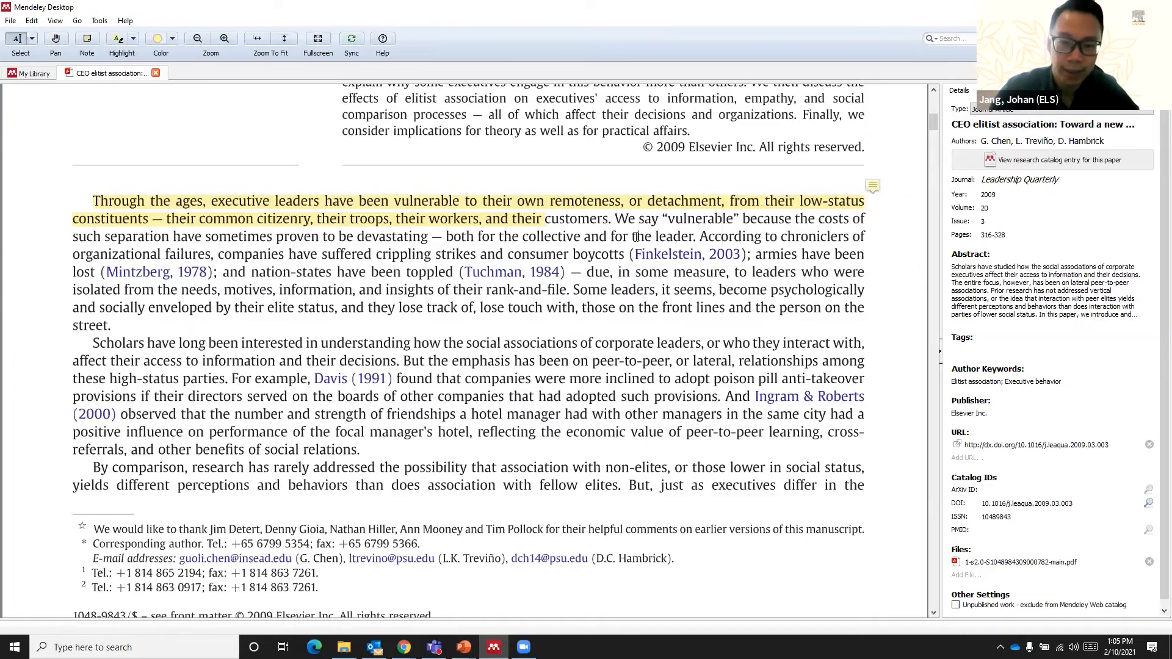
- Highlight the second paragraph's first sentence, "Scholars have long been interested…their decisions.", with the attached note "Use this for literature review part"
{"action": "left_click_drag", "start_coordinate": [95, 345], "coordinate": [400, 361]}
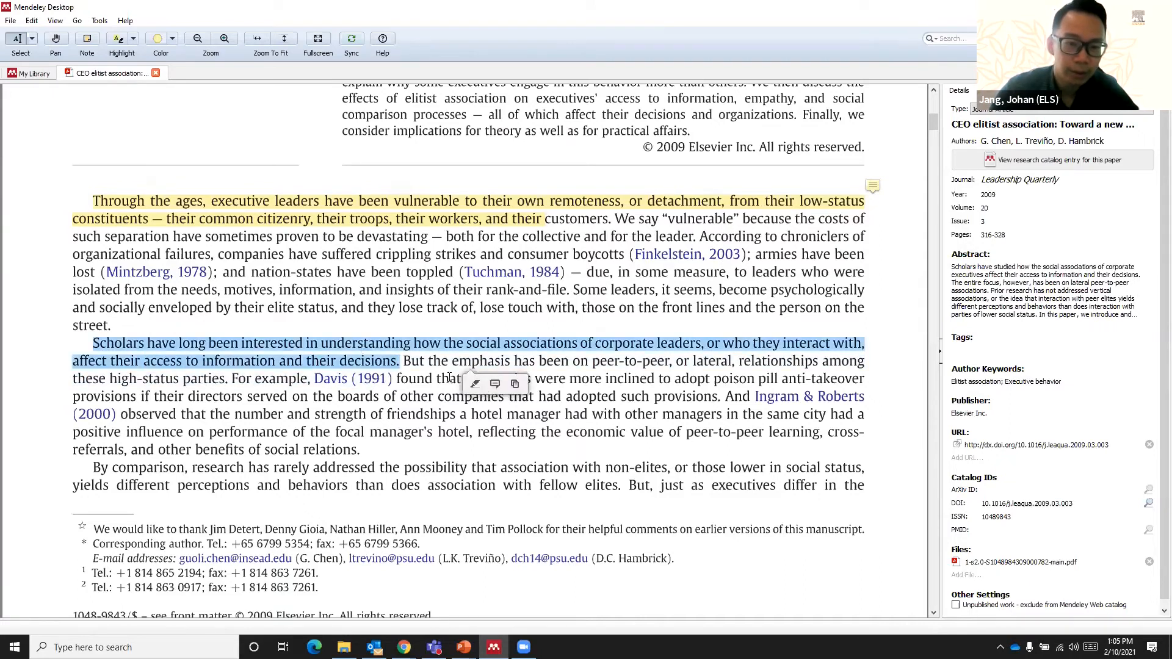
{"action": "left_click", "coordinate": [495, 385]}
{"action": "type", "text": "Use this for litera"}
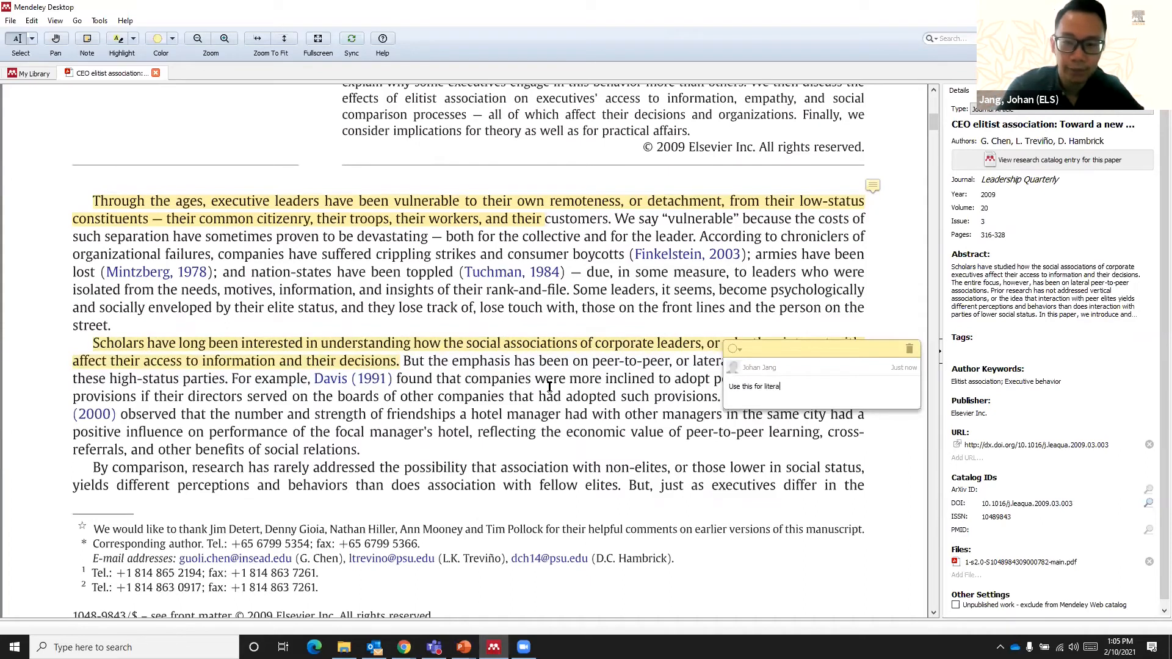
{"action": "type", "text": "ture revire"}
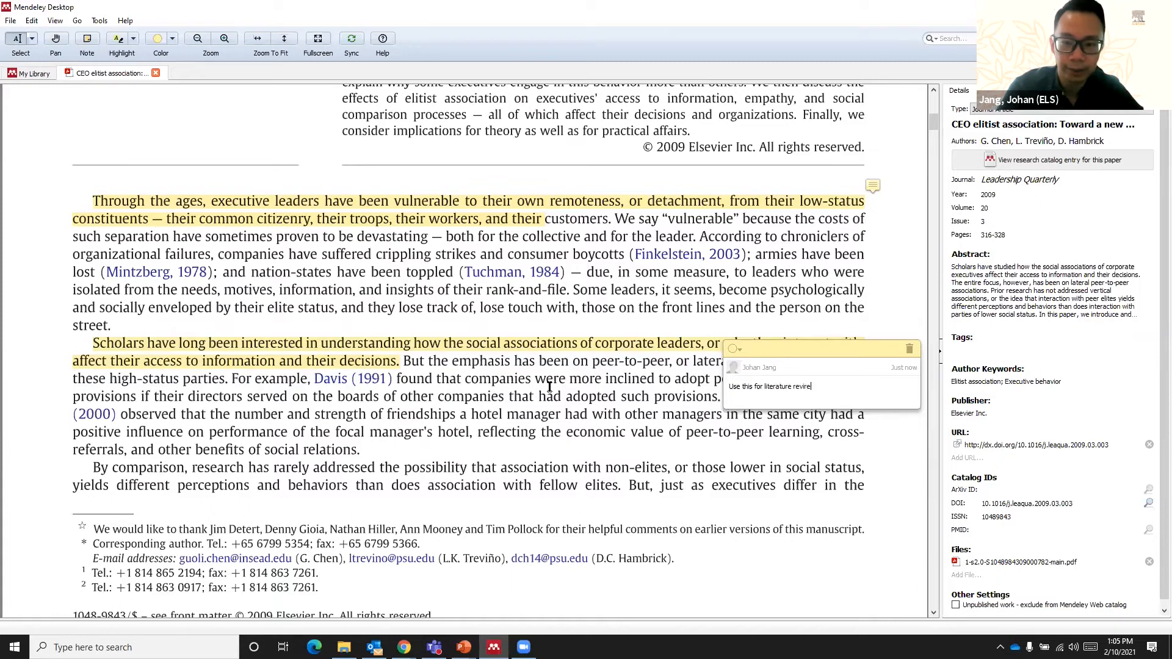
{"action": "type", "text": "par"}
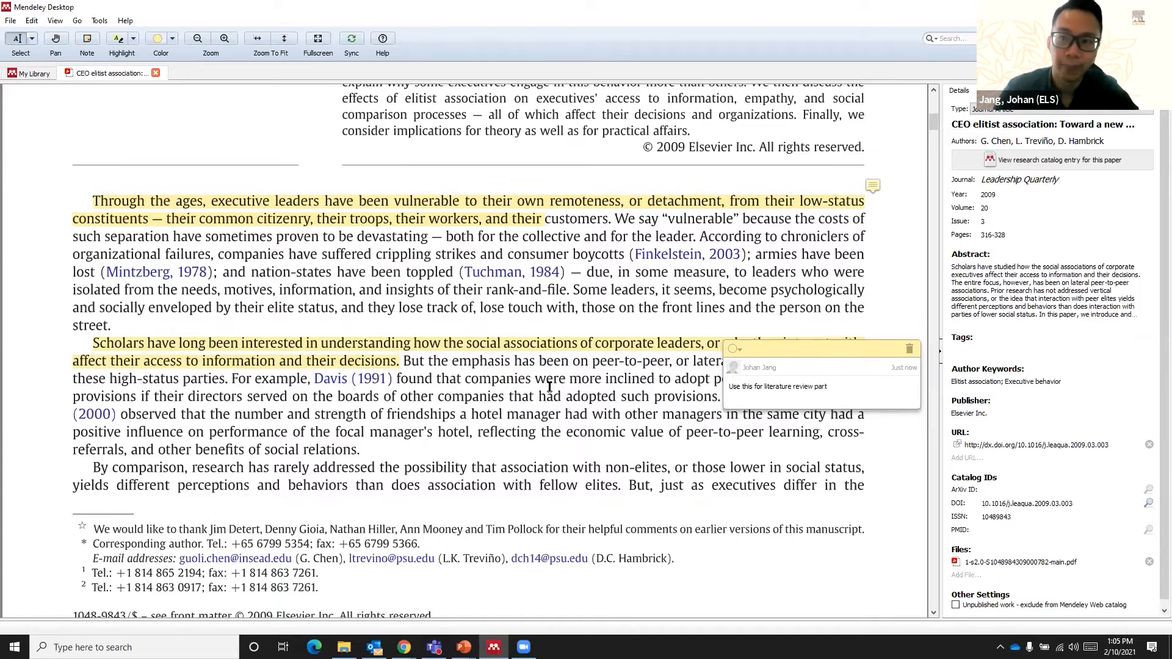
{"action": "type", "text": "t"}
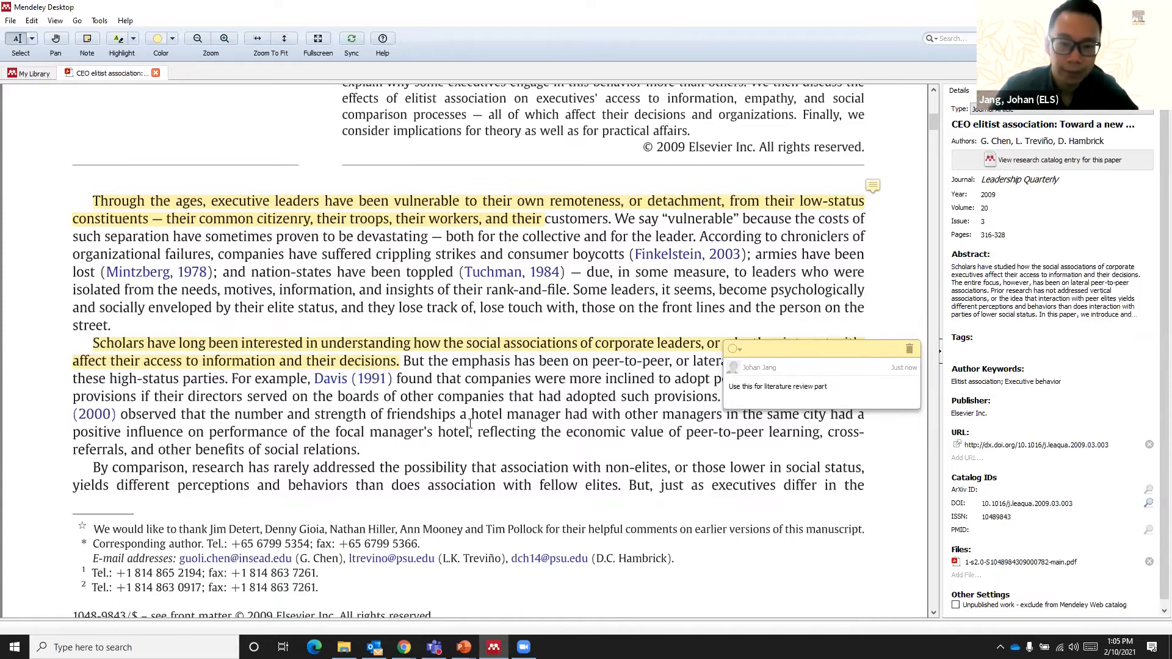
{"action": "left_click", "coordinate": [490, 418]}
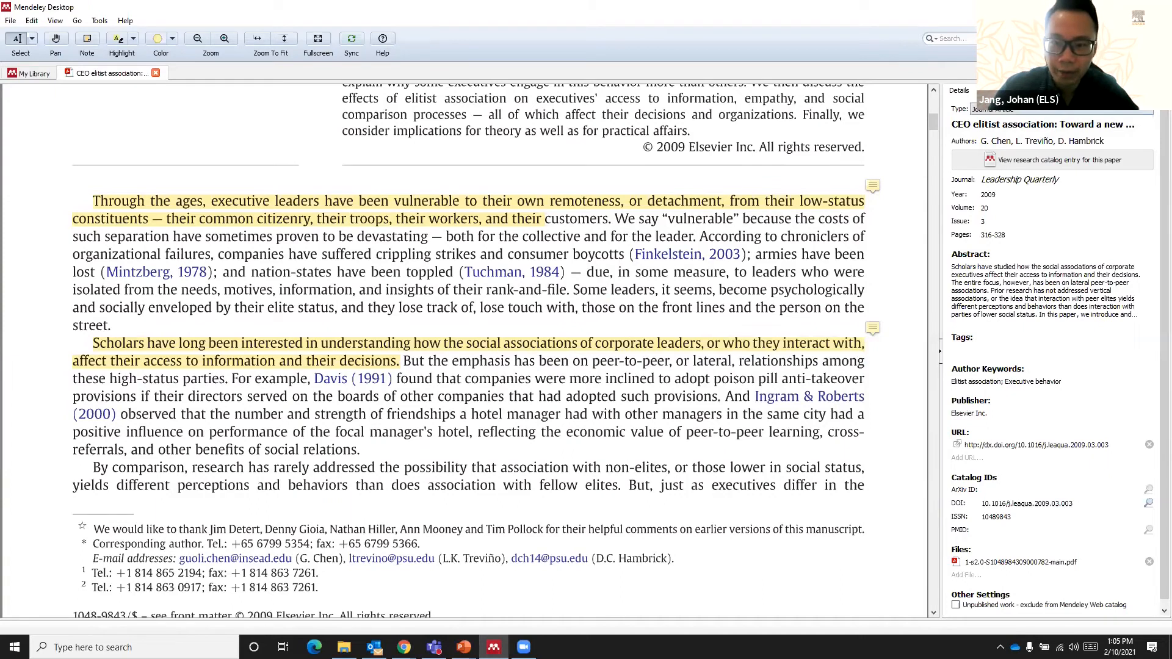
- Show the article's notes and enter the general note "The reason I downloaded this article is for......"
{"action": "left_click", "coordinate": [987, 91]}
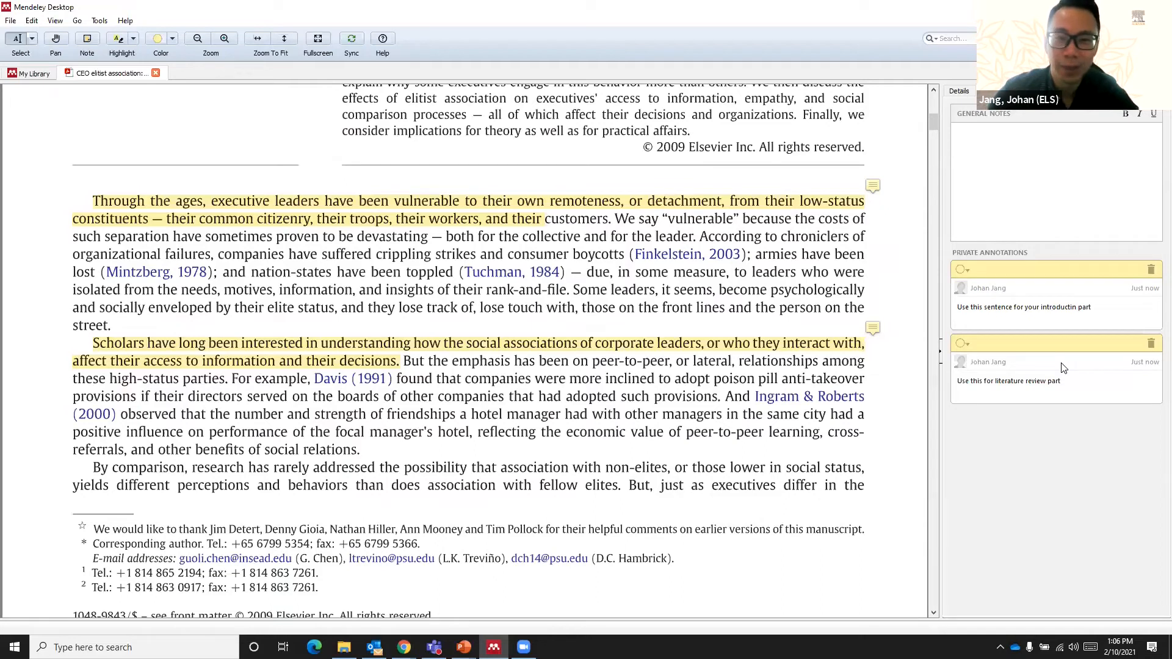
{"action": "left_click", "coordinate": [1046, 308]}
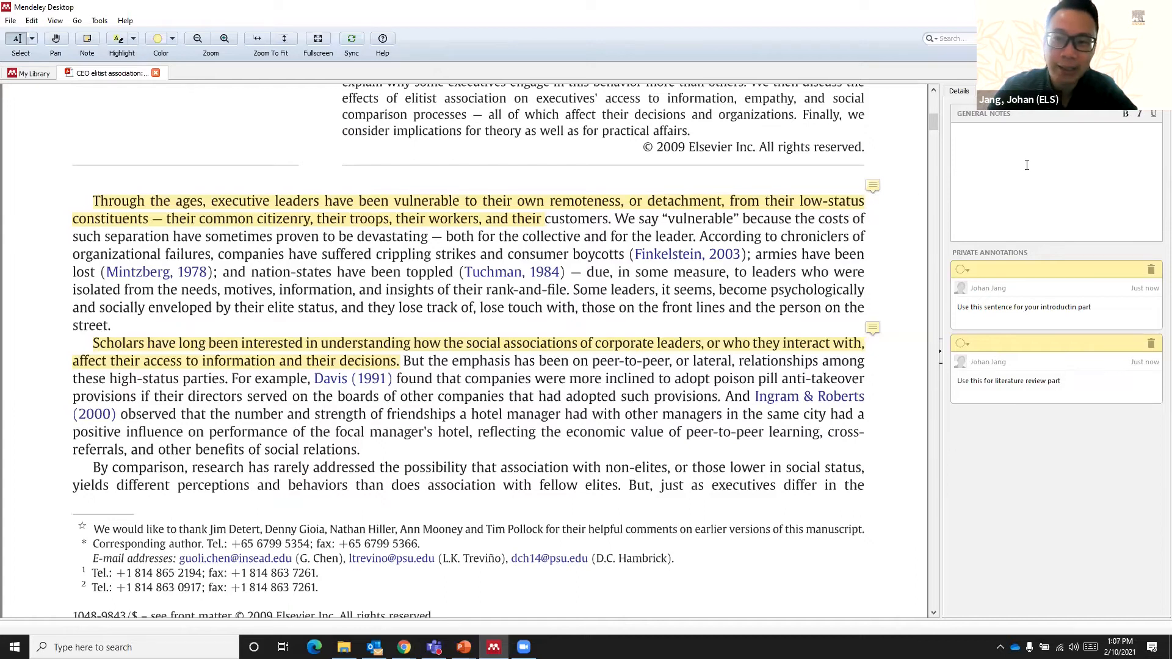
{"action": "left_click", "coordinate": [1072, 155]}
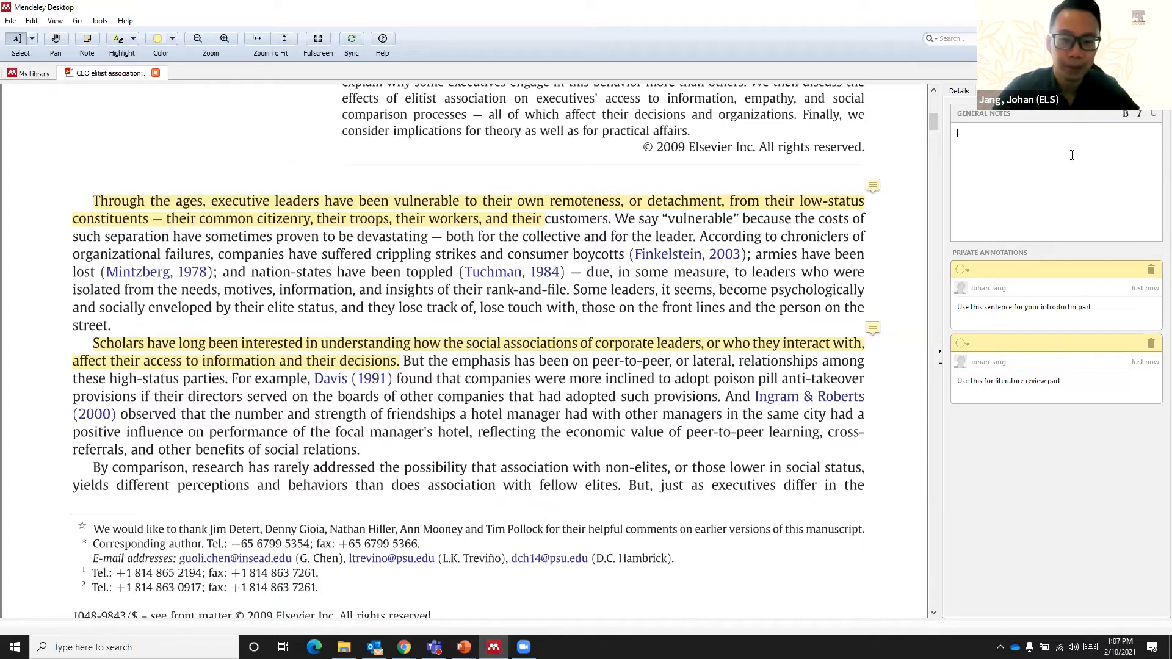
{"action": "type", "text": "The reason I wo"}
{"action": "key", "text": "BackSpace"}
{"action": "key", "text": "BackSpace"}
{"action": "key", "text": "BackSpace"}
{"action": "type", "text": "downloade"}
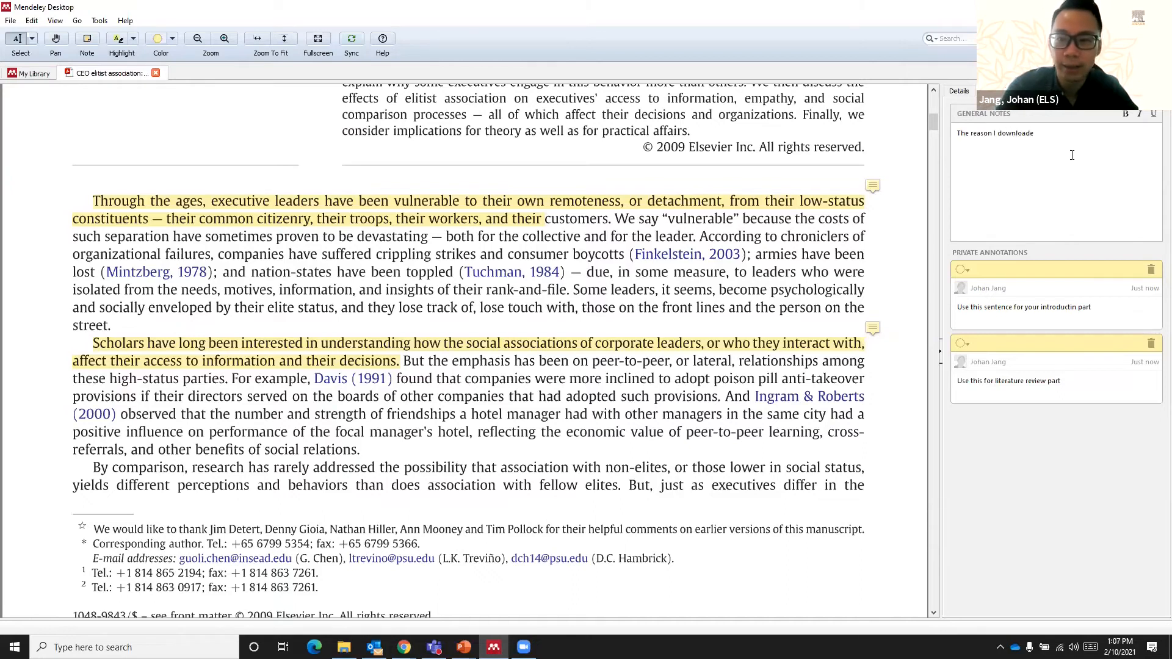
{"action": "type", "text": "d this article is to"}
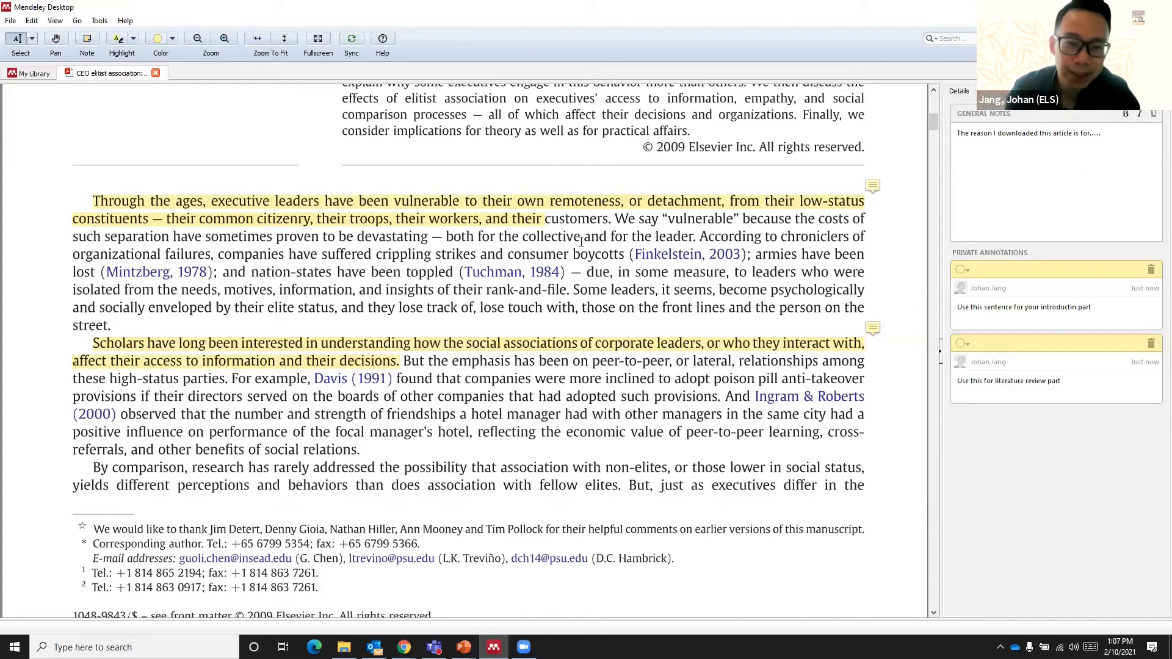
{"action": "scroll", "coordinate": [589, 236], "scroll_direction": "down", "scroll_amount": 1}
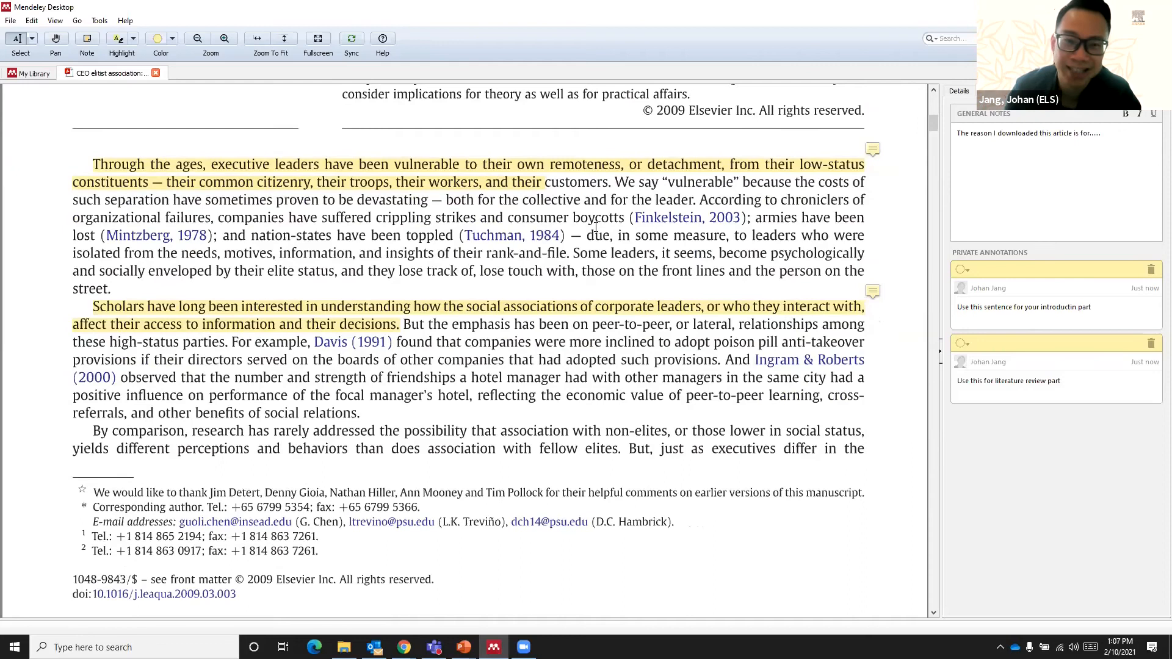
- Return to the library and create a folder named "Sustainable Development and Transportation"
{"action": "left_click", "coordinate": [27, 75]}
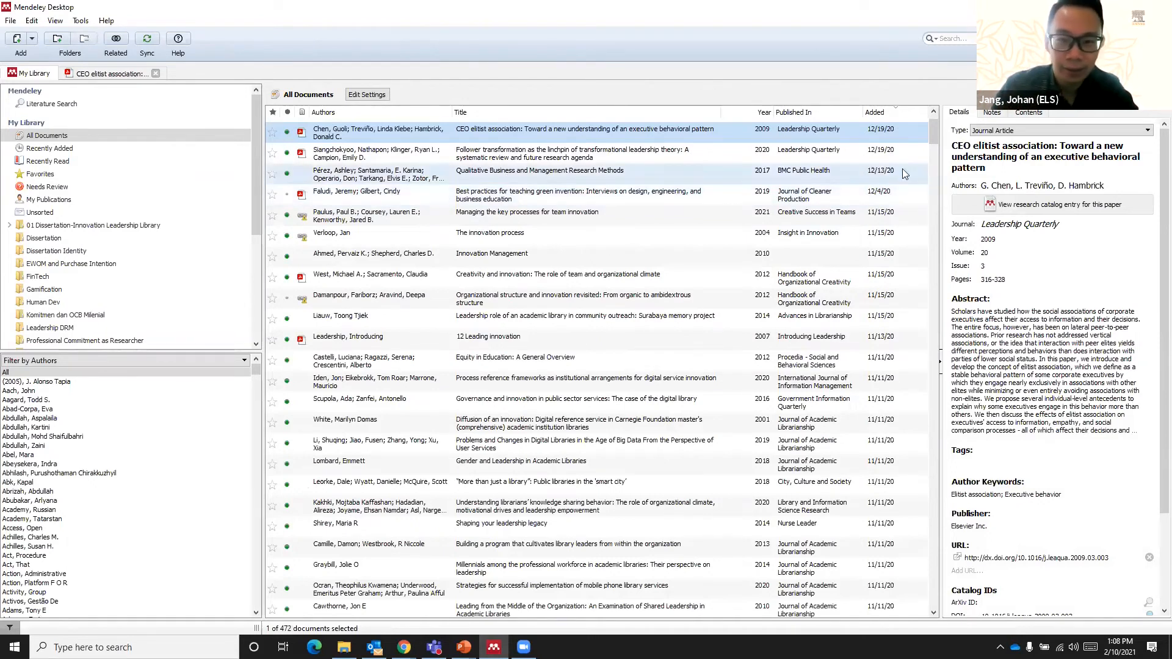
{"action": "mouse_move", "coordinate": [934, 137]}
{"action": "left_mouse_down"}
{"action": "mouse_move", "coordinate": [947, 388]}
{"action": "mouse_move", "coordinate": [938, 603]}
{"action": "mouse_move", "coordinate": [922, 348]}
{"action": "mouse_move", "coordinate": [932, 117]}
{"action": "left_mouse_up"}
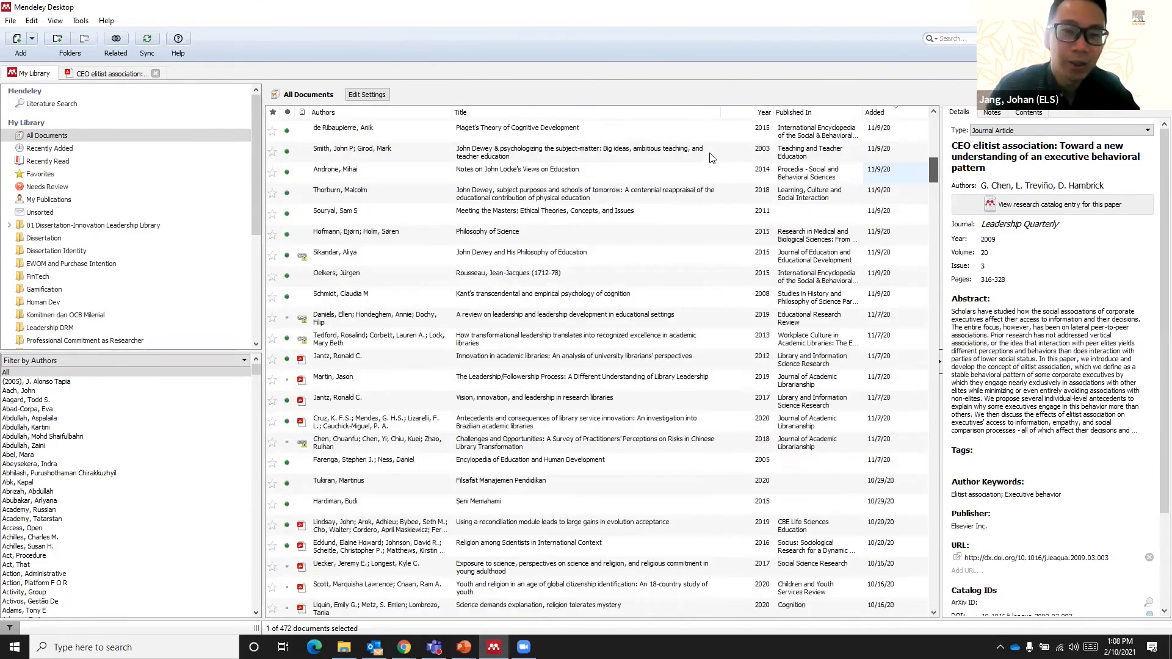
{"action": "scroll", "coordinate": [710, 158], "scroll_direction": "up", "scroll_amount": 6}
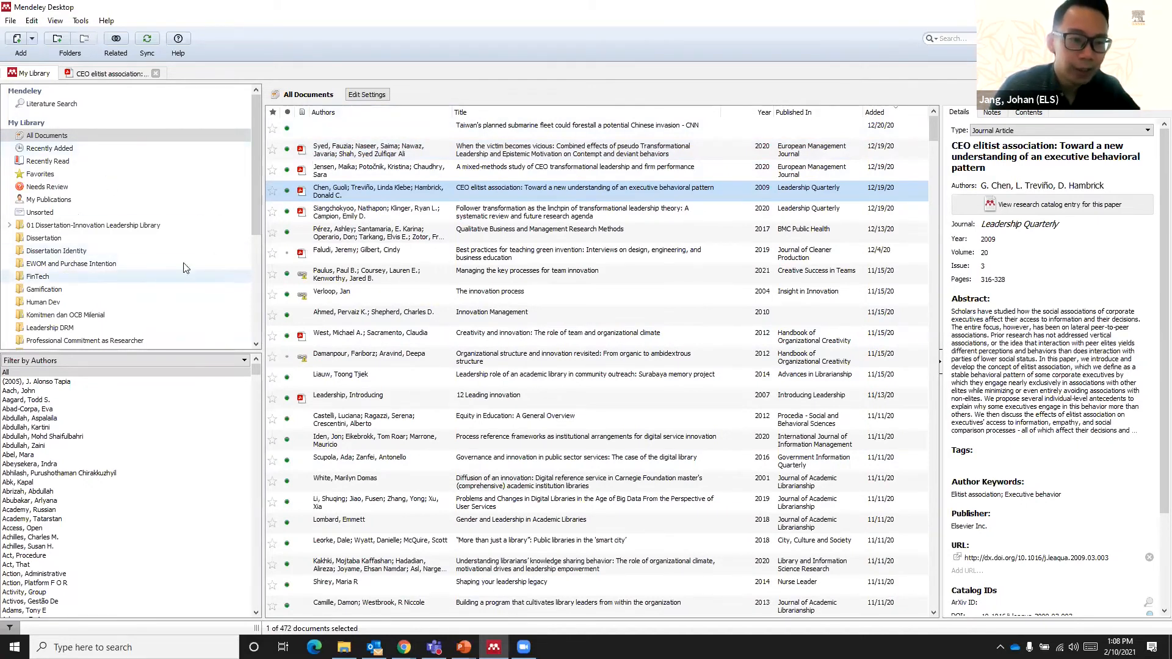
{"action": "left_click", "coordinate": [257, 281]}
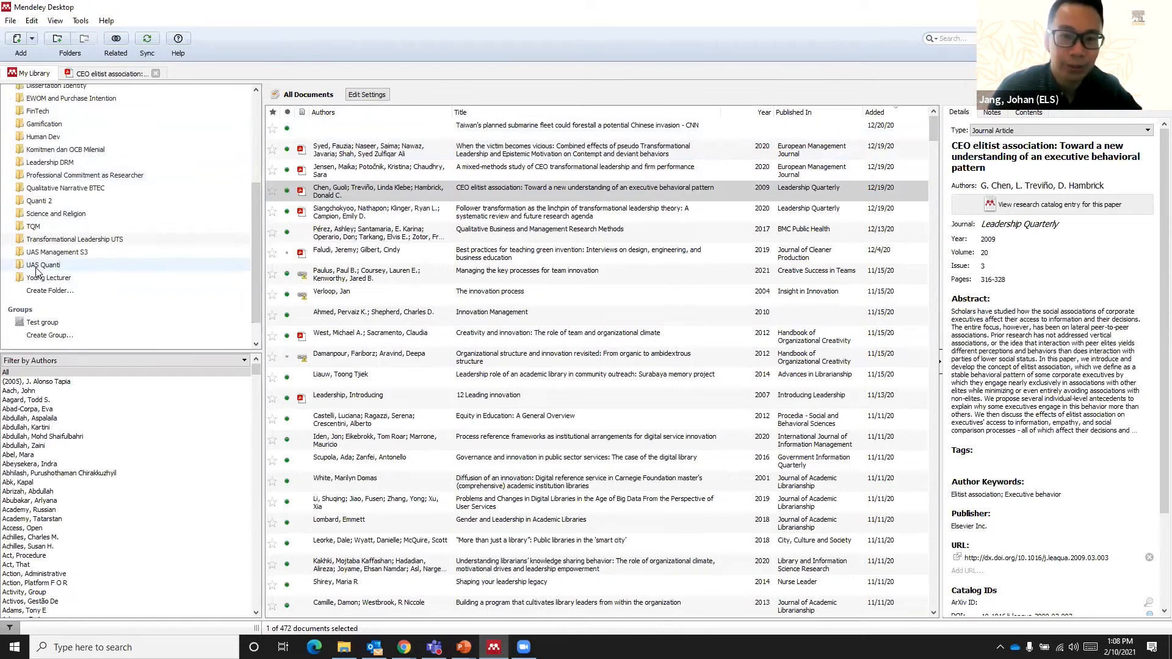
{"action": "left_click", "coordinate": [58, 291]}
{"action": "type", "text": "Su"}
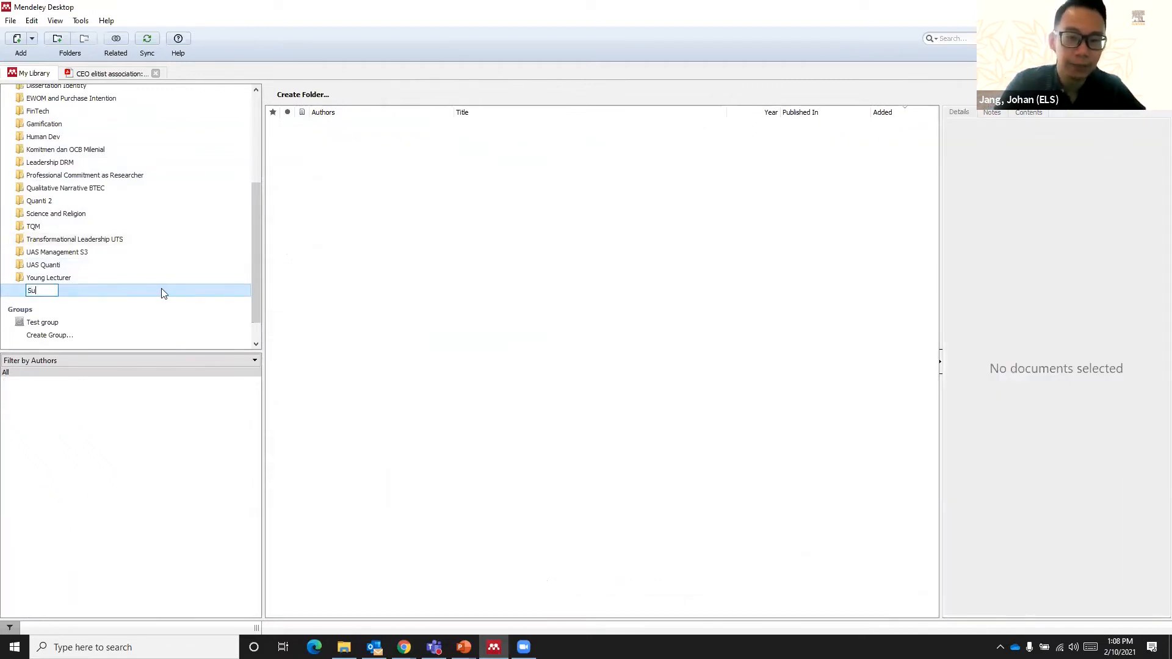
{"action": "type", "text": "stainable Development "}
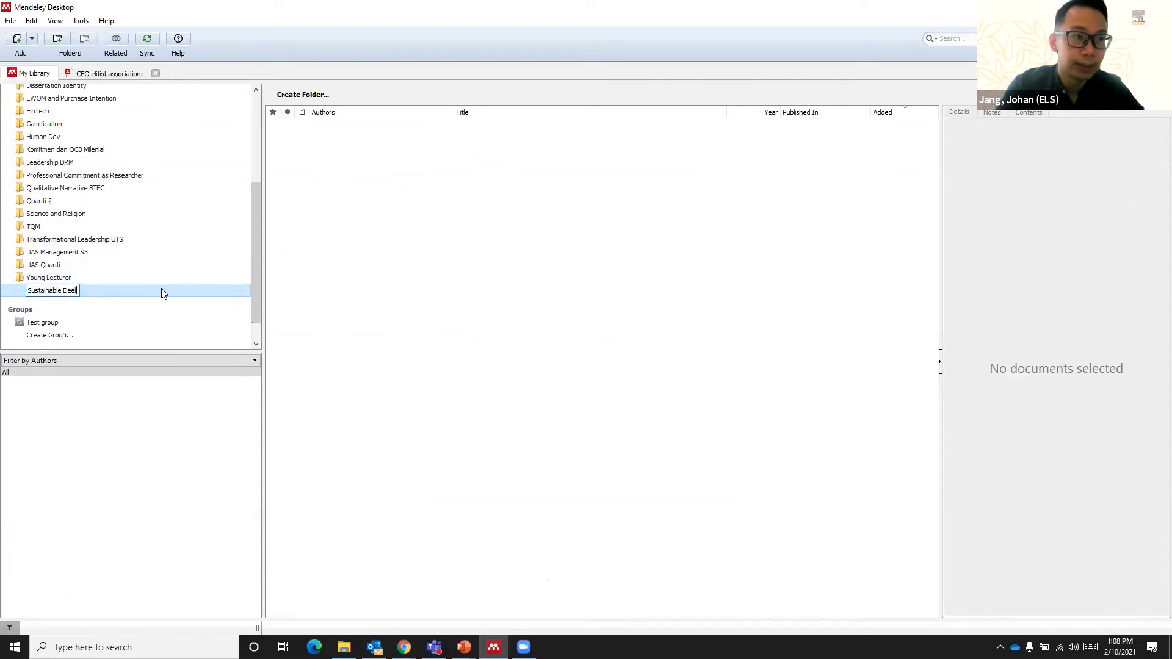
{"action": "type", "text": "and Transportation"}
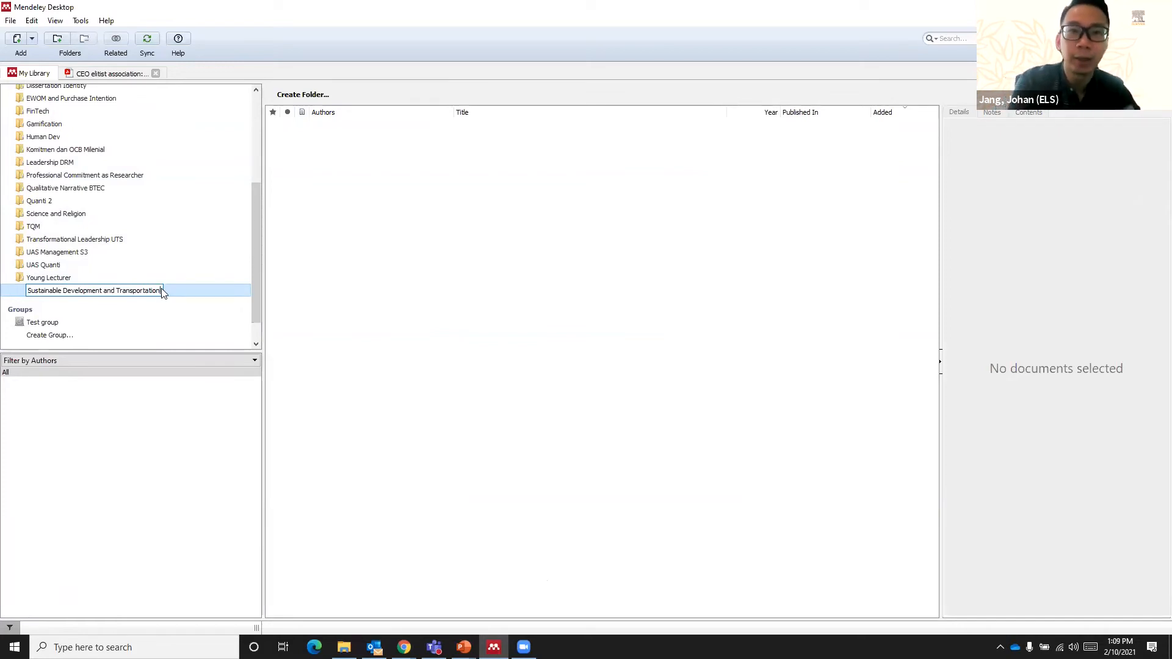
{"action": "key", "text": "Return"}
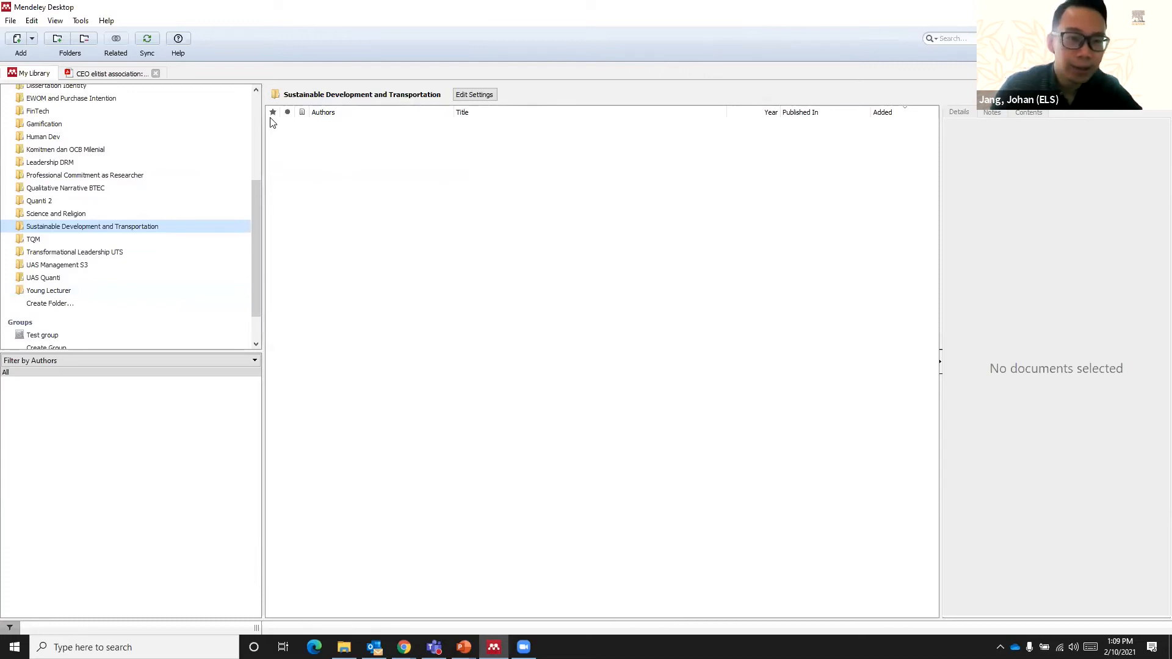
- From all documents, add the "CEO elitist association" article to the Sustainable Development and Transportation folder and show that folder's contents
{"action": "scroll", "coordinate": [258, 110], "scroll_direction": "up", "scroll_amount": 5}
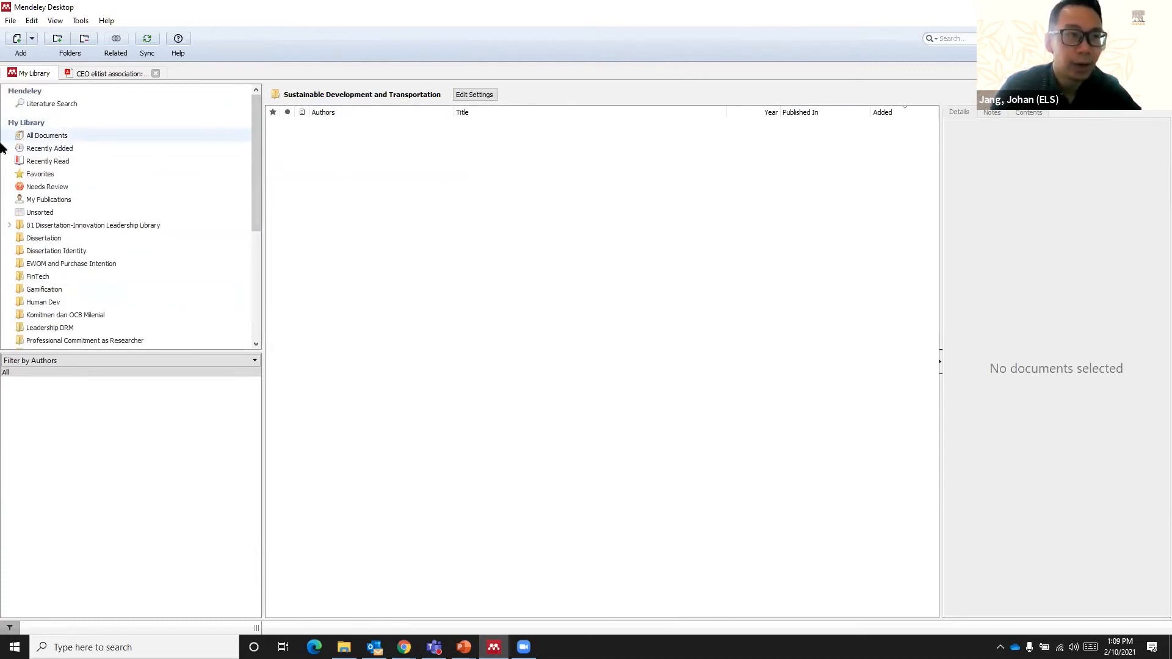
{"action": "left_click", "coordinate": [74, 136]}
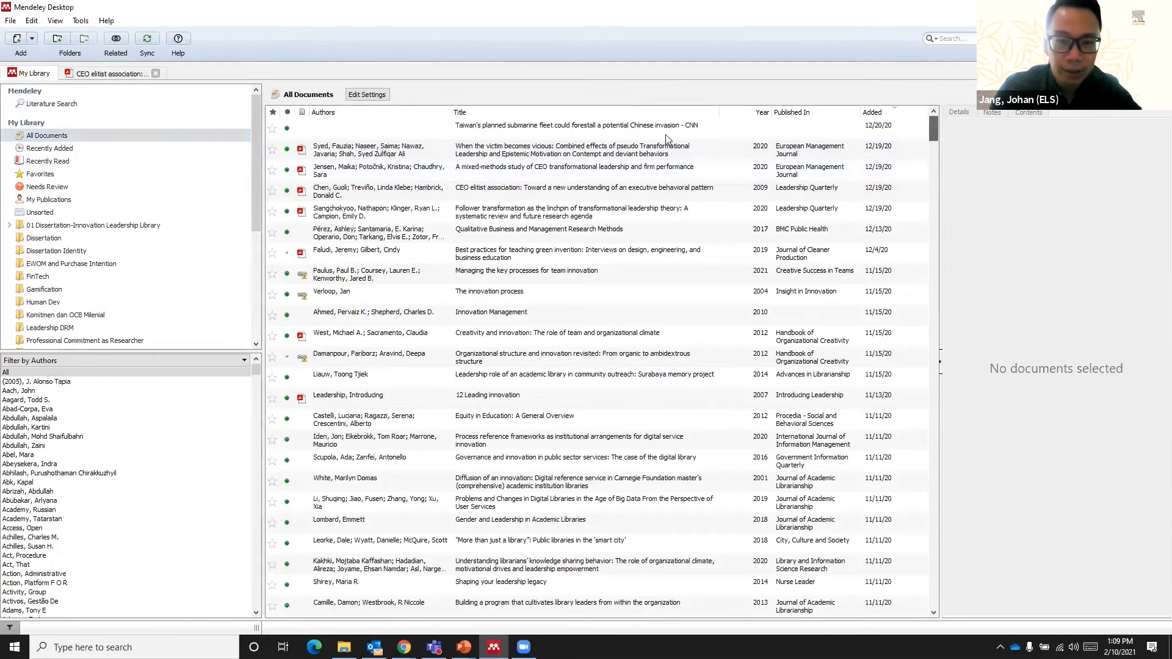
{"action": "left_click_drag", "start_coordinate": [256, 222], "coordinate": [269, 336]}
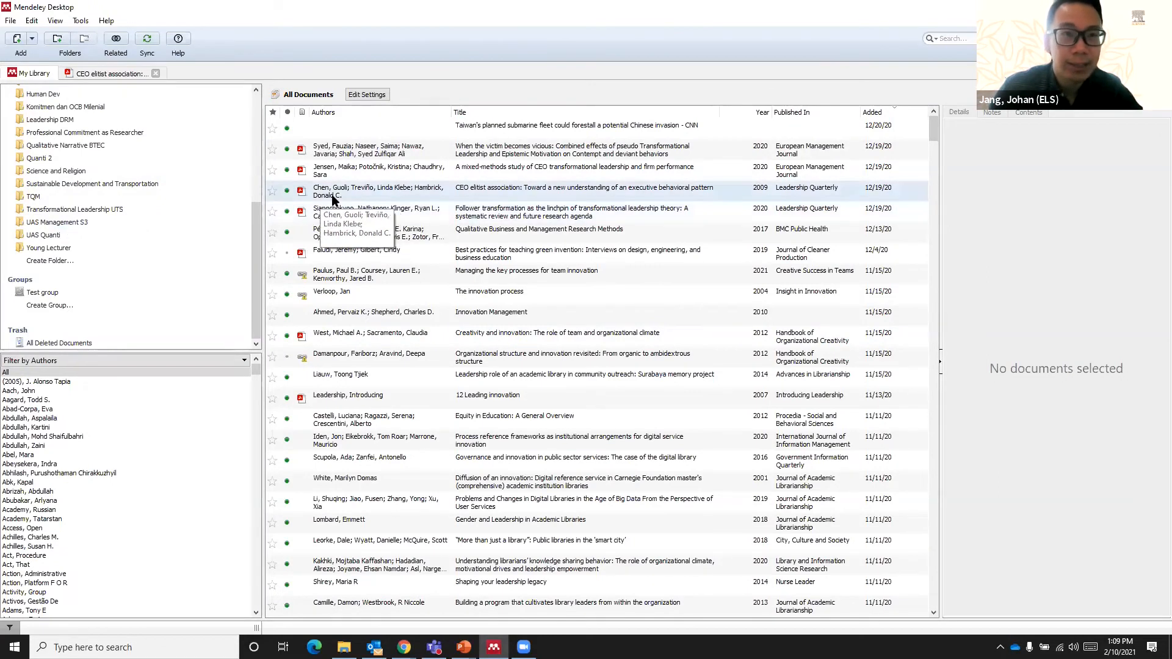
{"action": "left_click", "coordinate": [352, 193]}
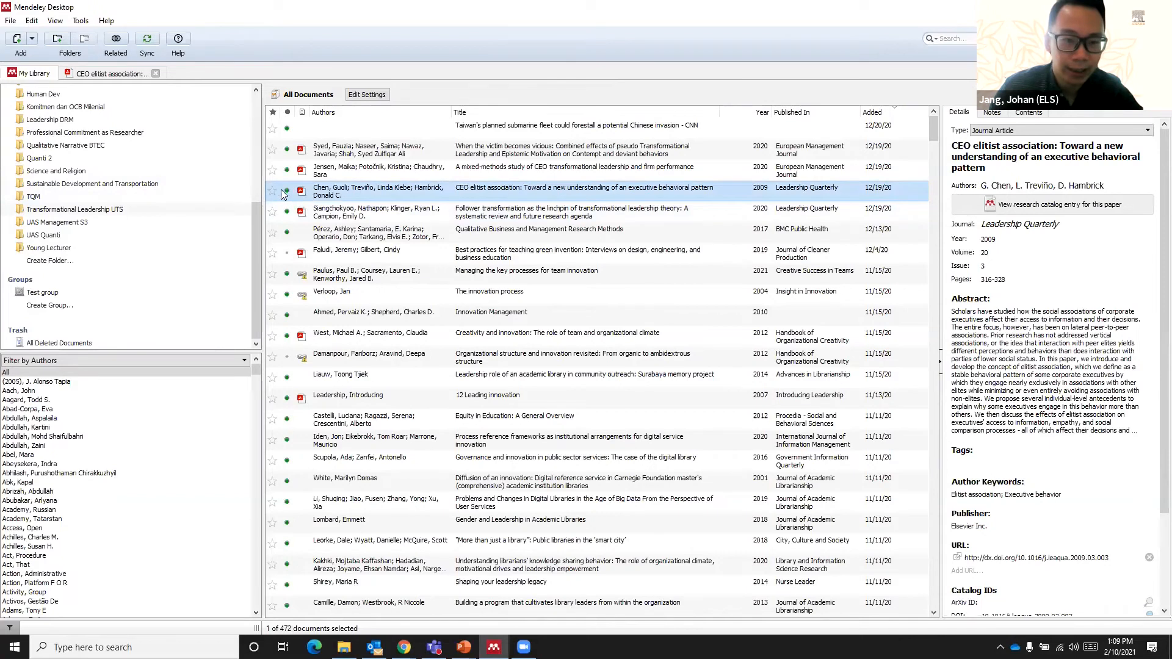
{"action": "mouse_move", "coordinate": [150, 187]}
{"action": "left_mouse_down"}
{"action": "mouse_move", "coordinate": [202, 192]}
{"action": "mouse_move", "coordinate": [134, 185]}
{"action": "left_mouse_up"}
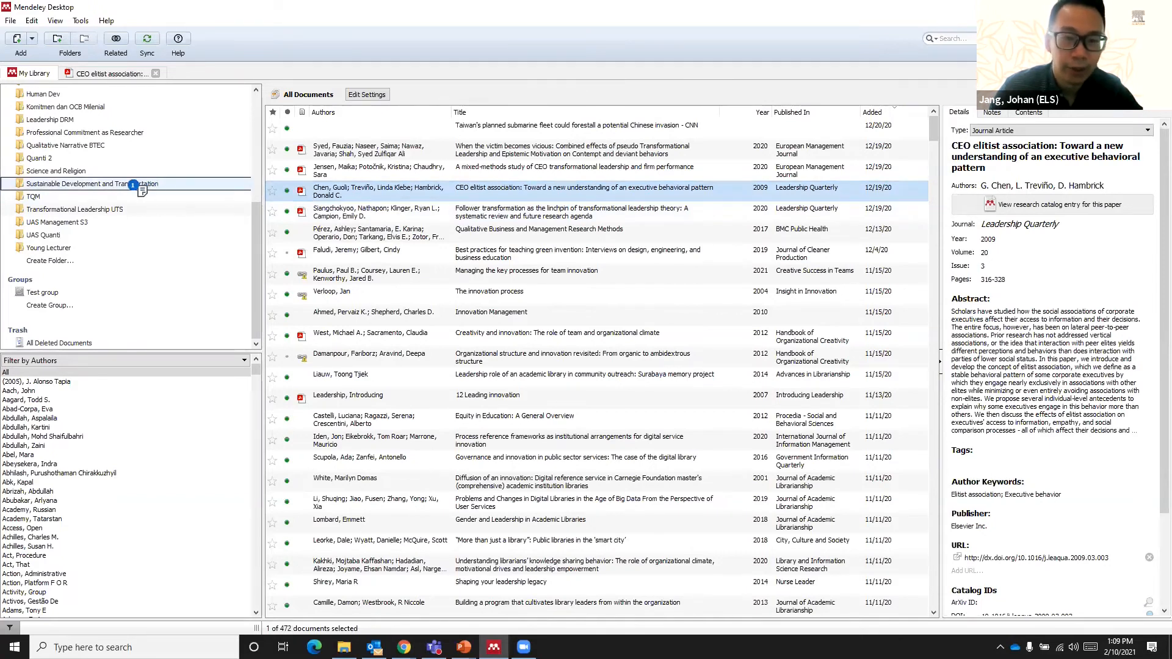
{"action": "mouse_move", "coordinate": [134, 184]}
{"action": "left_mouse_down"}
{"action": "mouse_move", "coordinate": [168, 187]}
{"action": "mouse_move", "coordinate": [148, 185]}
{"action": "left_mouse_up"}
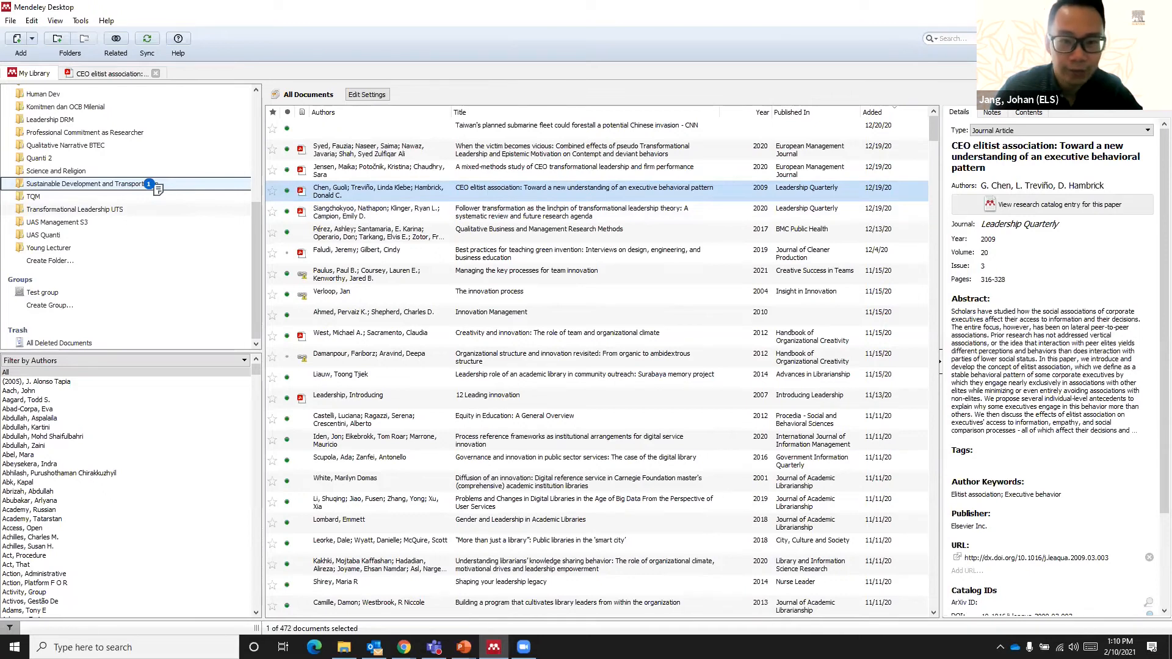
{"action": "left_click_drag", "start_coordinate": [149, 185], "coordinate": [150, 186]}
{"action": "left_click", "coordinate": [149, 186]}
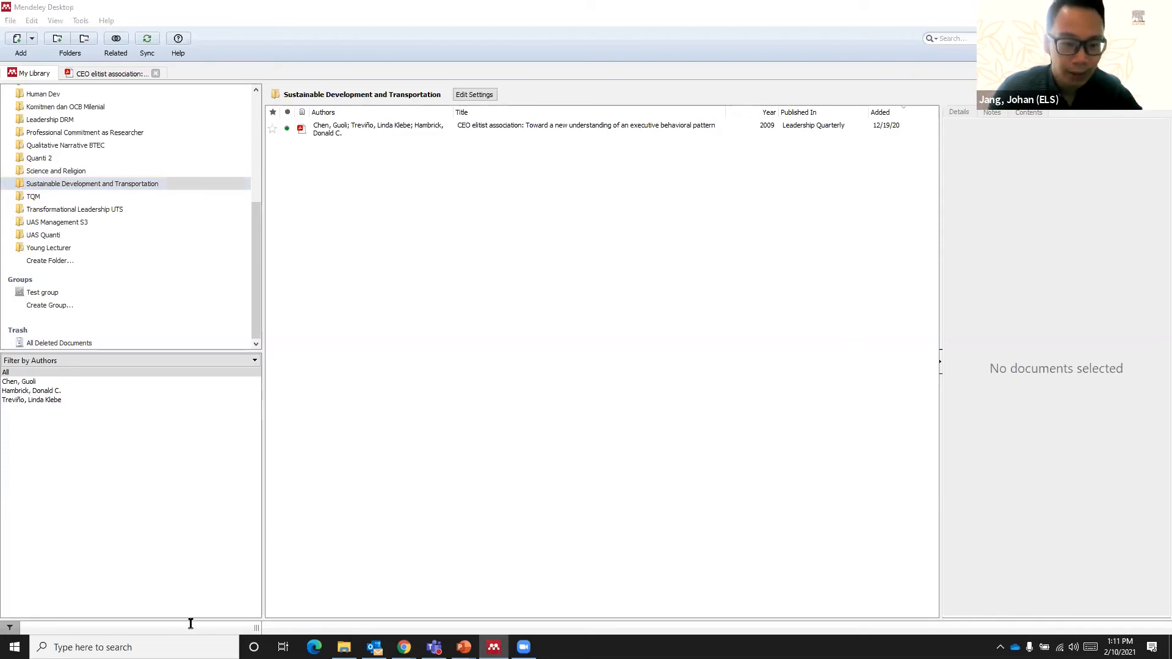
- Open Word and create a new blank document
{"action": "left_click", "coordinate": [153, 648]}
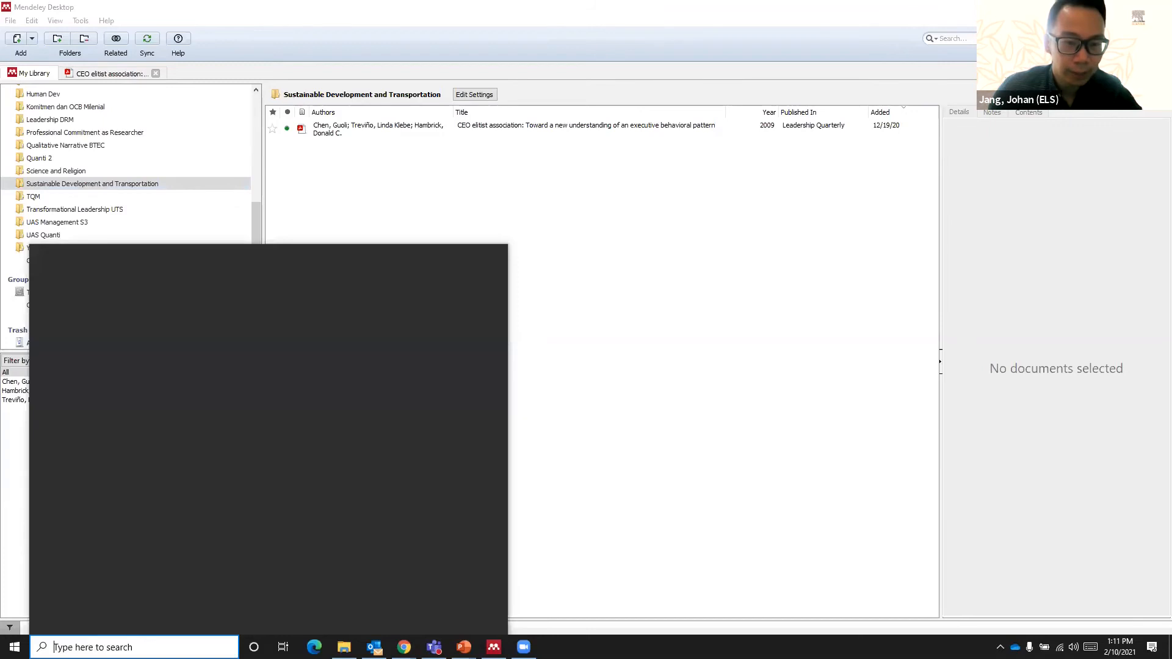
{"action": "type", "text": "wo"}
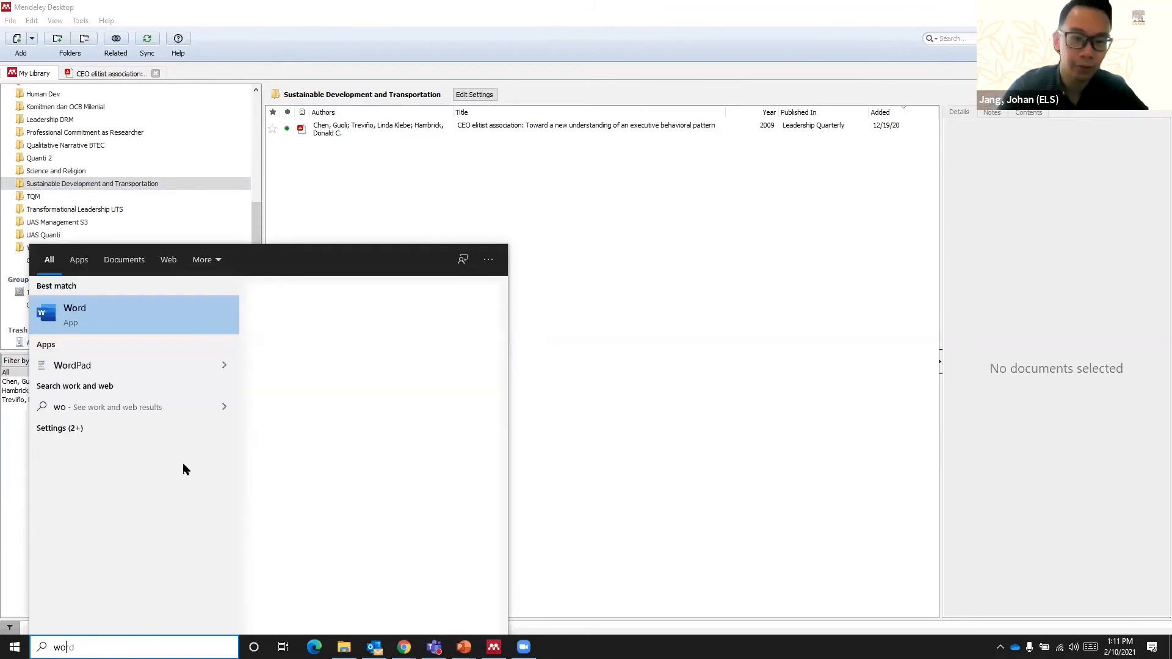
{"action": "type", "text": "rd"}
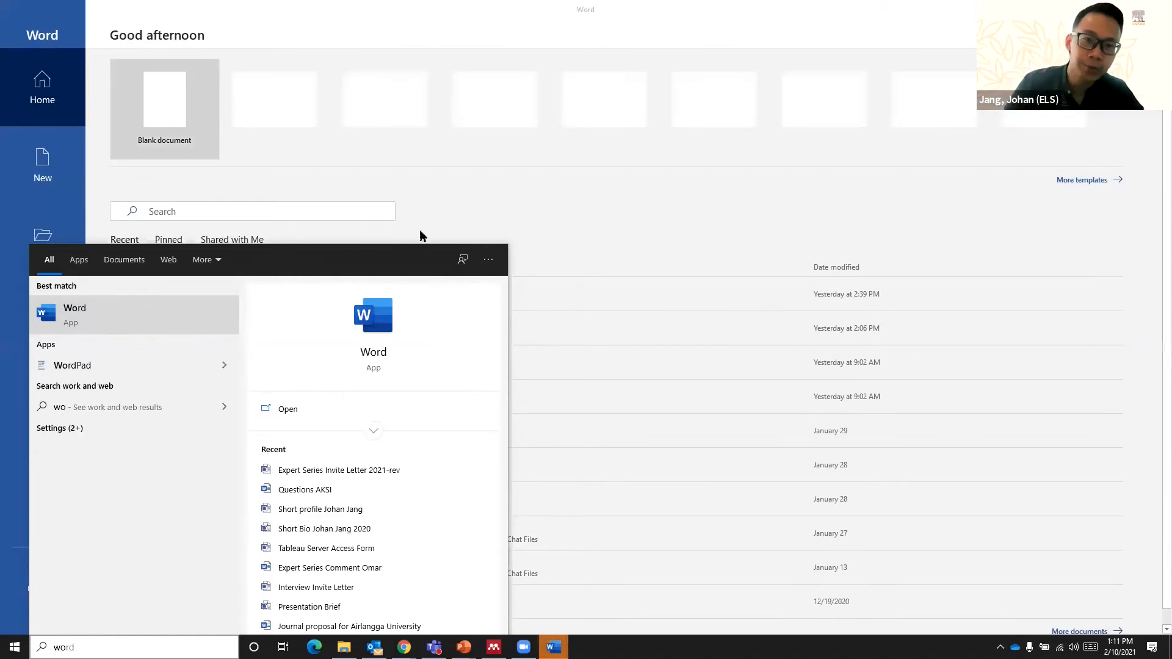
{"action": "left_click", "coordinate": [178, 79]}
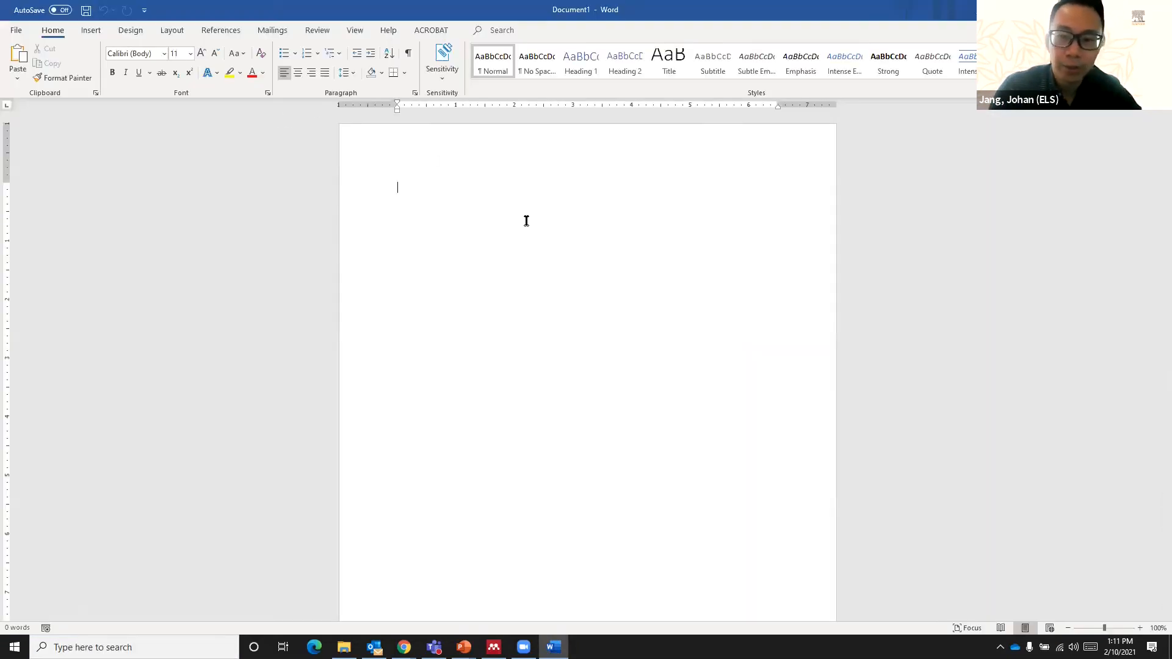
{"action": "left_click", "coordinate": [1139, 628]}
{"action": "left_click", "coordinate": [1139, 627]}
{"action": "left_click", "coordinate": [1139, 628]}
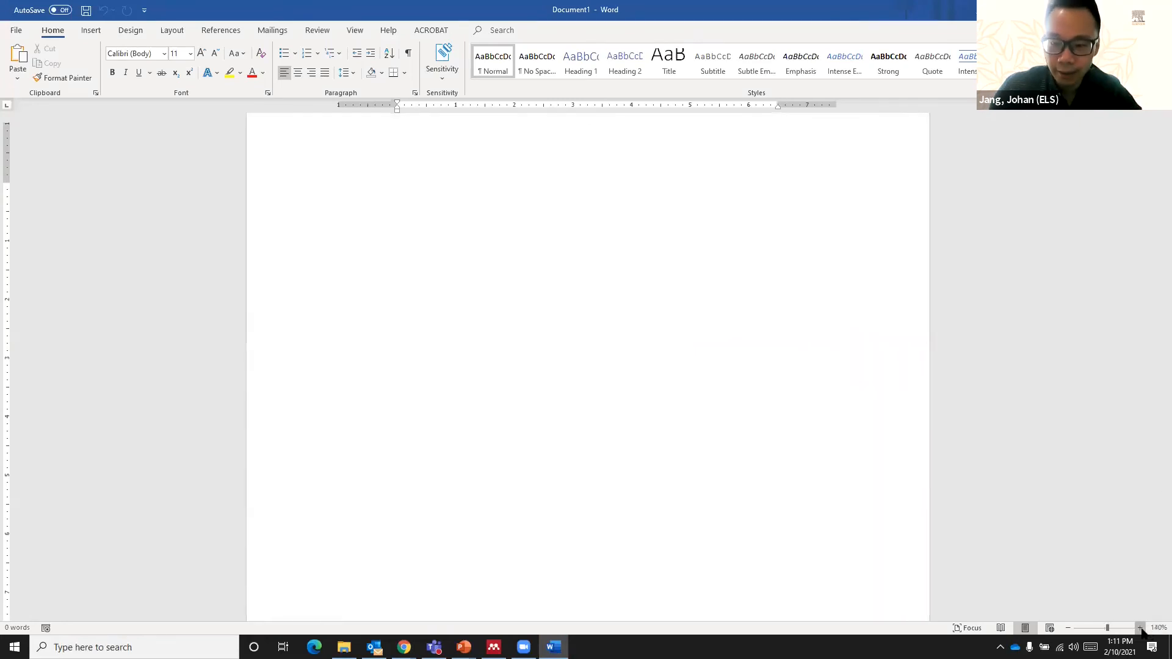
{"action": "left_click", "coordinate": [1139, 627]}
{"action": "left_click", "coordinate": [1139, 627]}
{"action": "left_click", "coordinate": [1139, 627]}
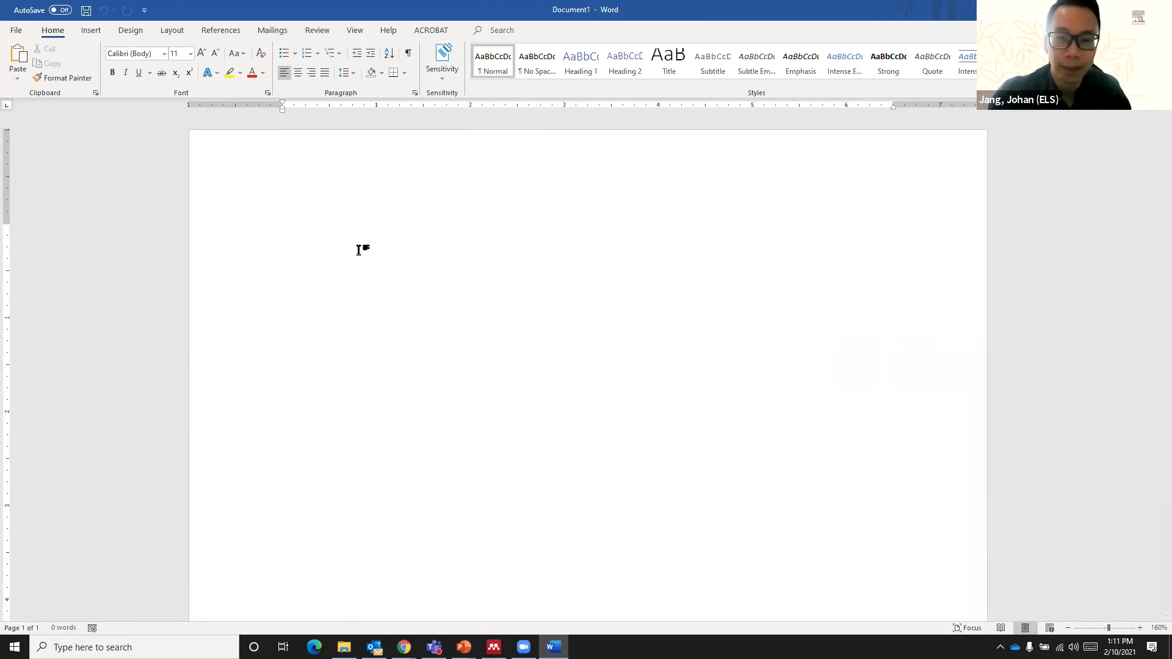
- Write "This is my first sentence" and "This is my second sentence" as two separate paragraphs
{"action": "type", "text": "T"}
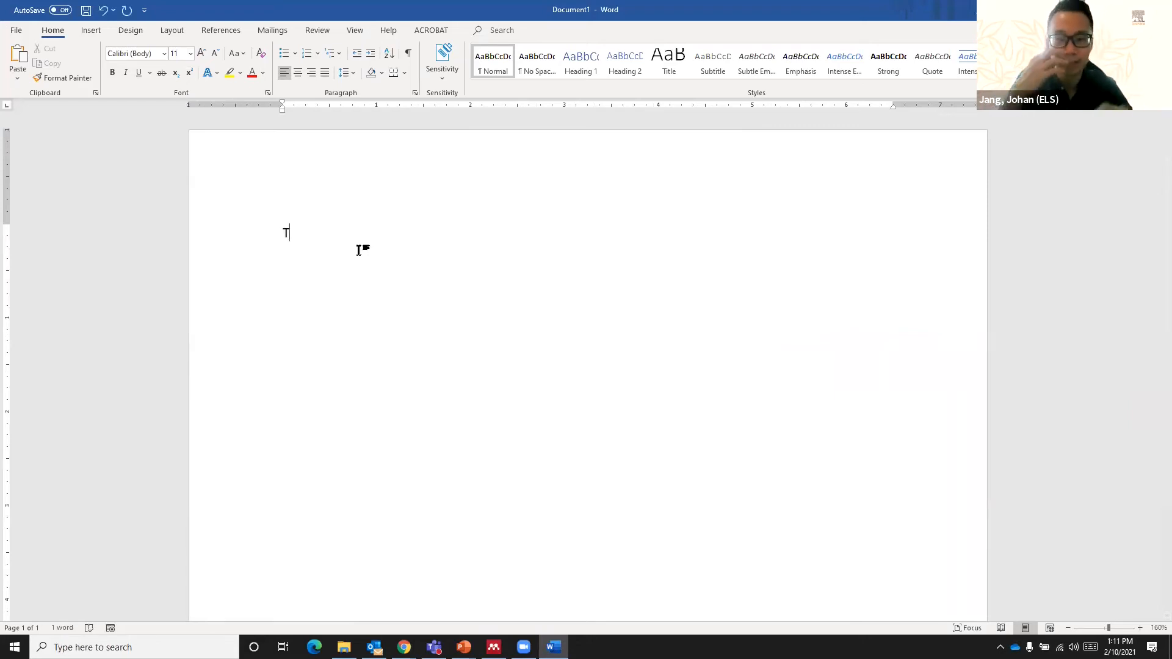
{"action": "type", "text": "his is "}
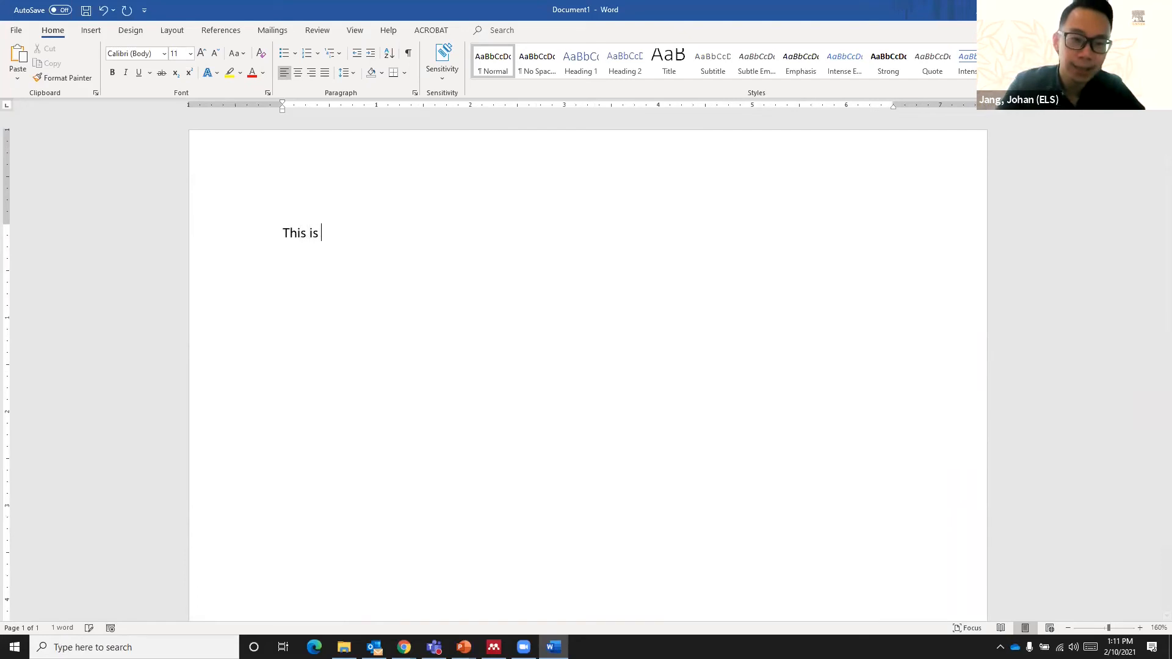
{"action": "type", "text": "my first s"}
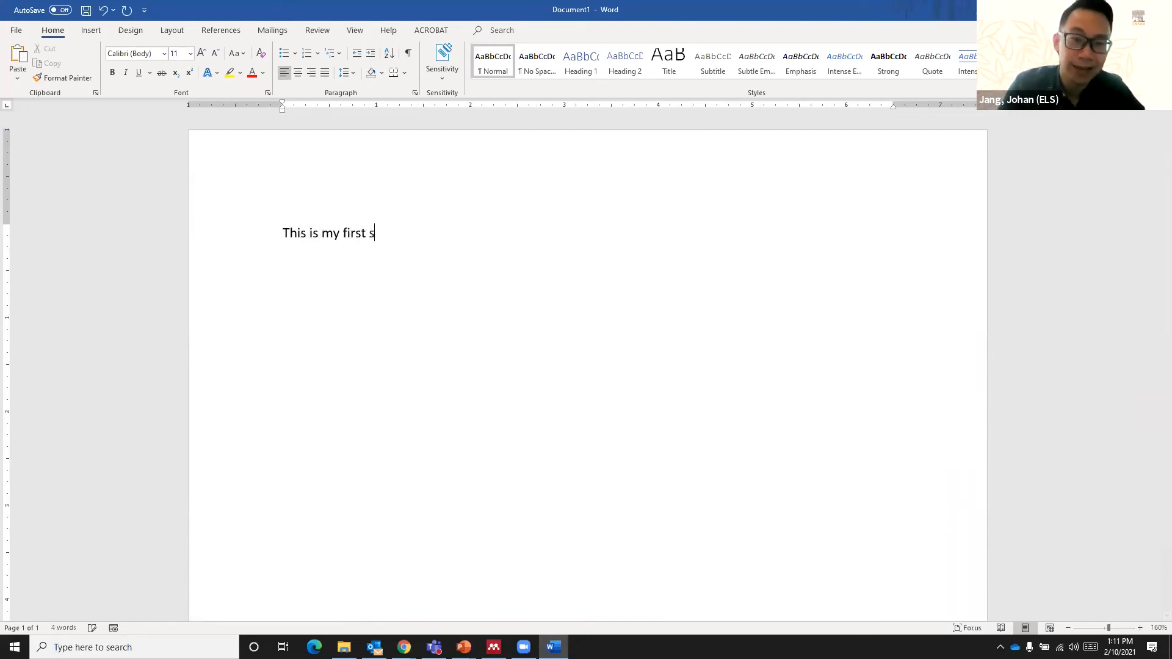
{"action": "type", "text": "entence"}
{"action": "key", "text": "Return"}
{"action": "type", "text": "This is my se"}
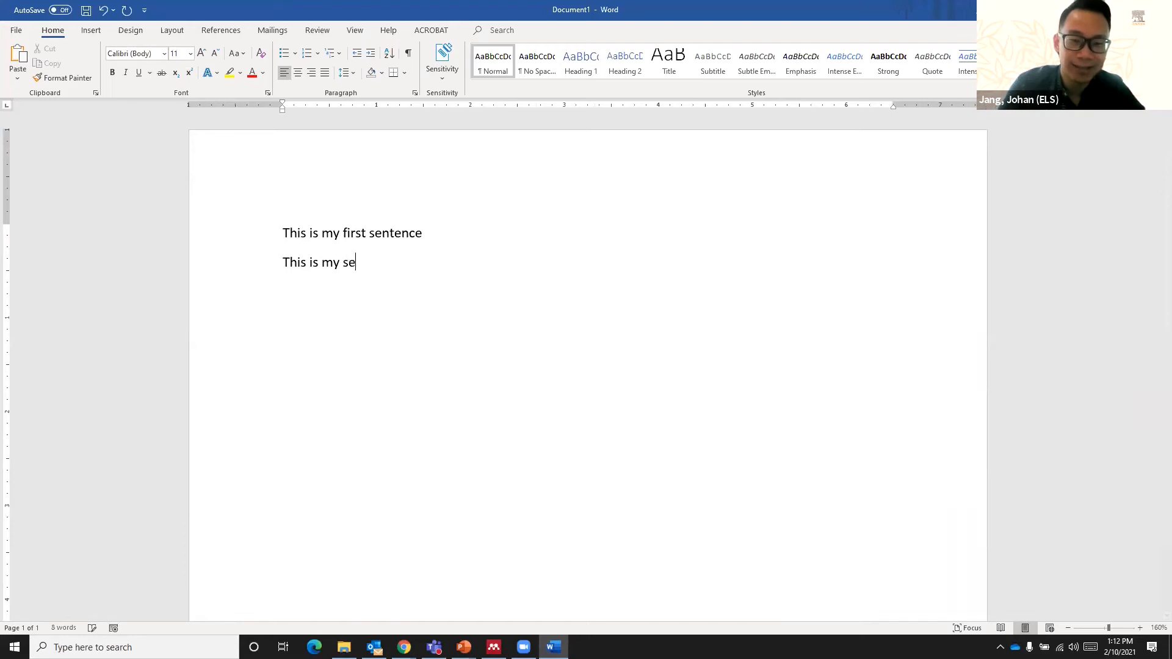
{"action": "type", "text": "cond sentence"}
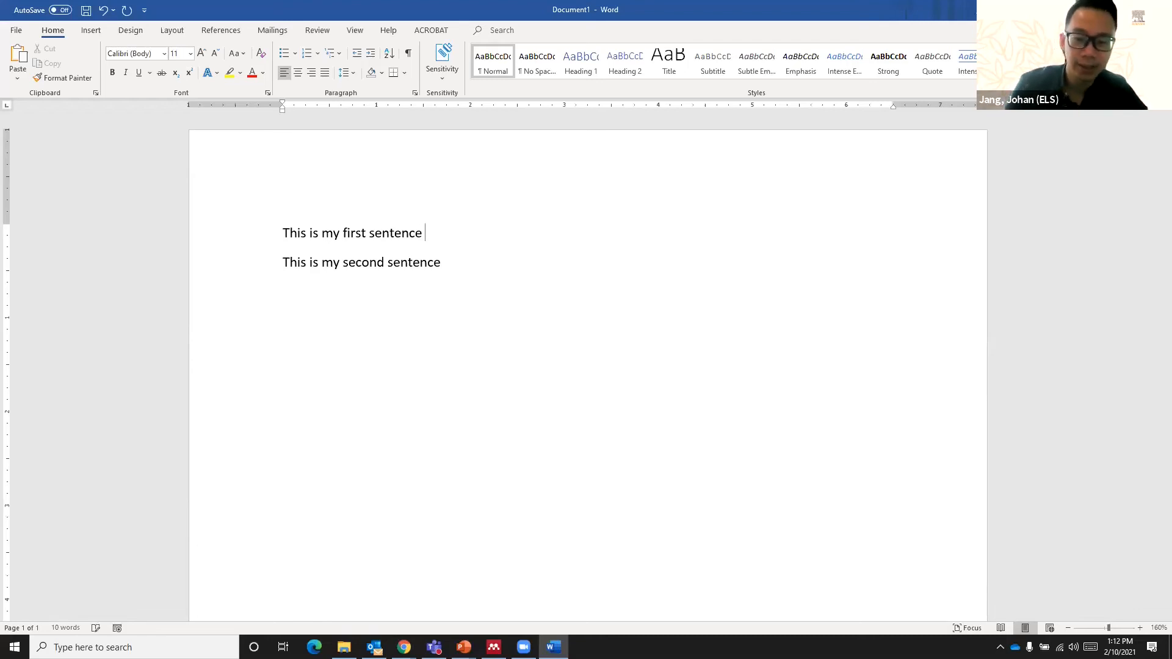
- End each of the two sentences with a manual in-text citation of an author surname and 2021, followed by a period
{"action": "type", "text": "(Jang, 2021)."}
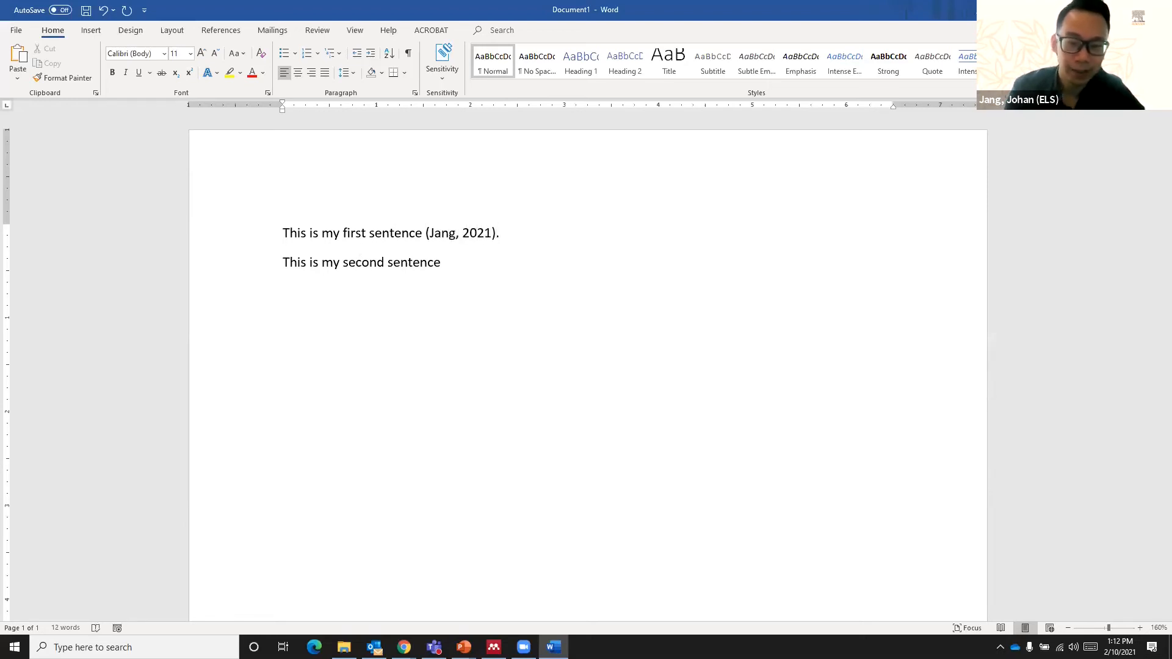
{"action": "left_click", "coordinate": [443, 262]}
{"action": "type", "text": "(Smith, 2"}
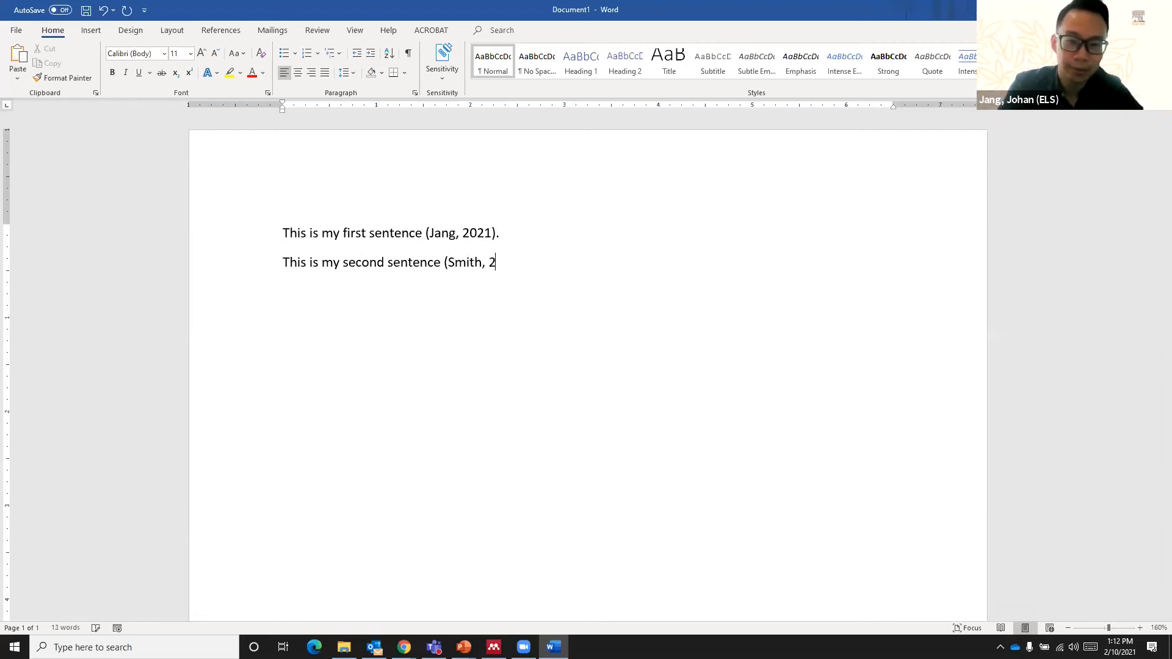
{"action": "type", "text": "021)"}
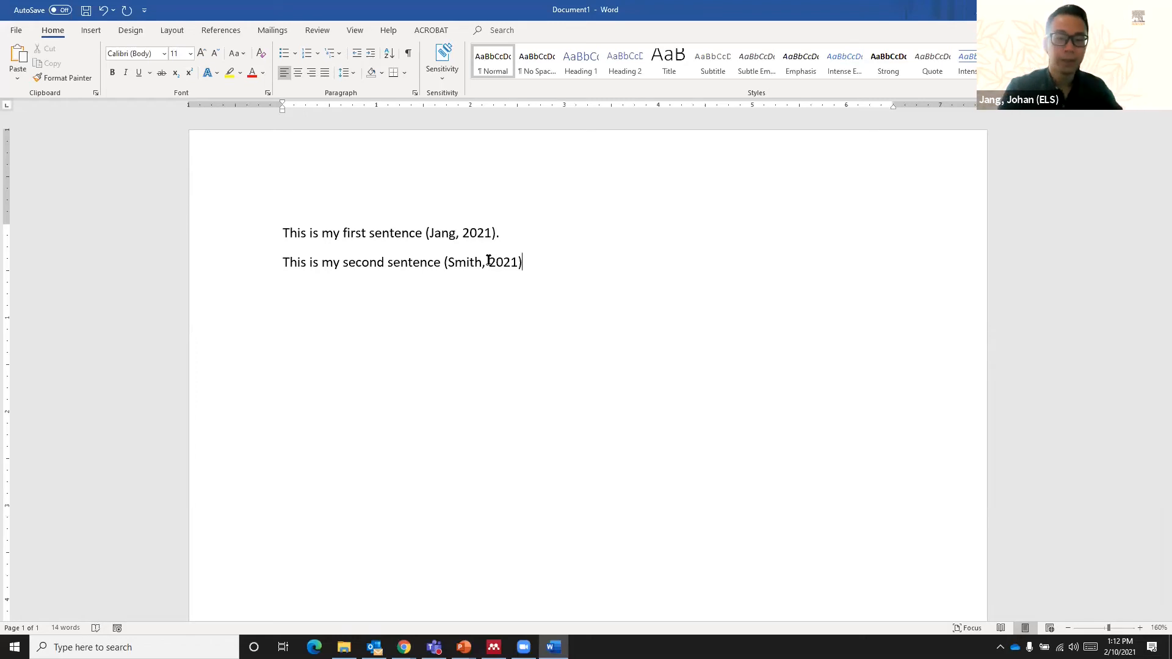
{"action": "type", "text": "."}
- Leave an empty line below the second sentence and add the heading "References" followed by a new line
{"action": "key", "text": "Return"}
{"action": "key", "text": "Return"}
{"action": "type", "text": "Refer"}
{"action": "key", "text": "BackSpace"}
{"action": "type", "text": "rences"}
{"action": "key", "text": "Return"}
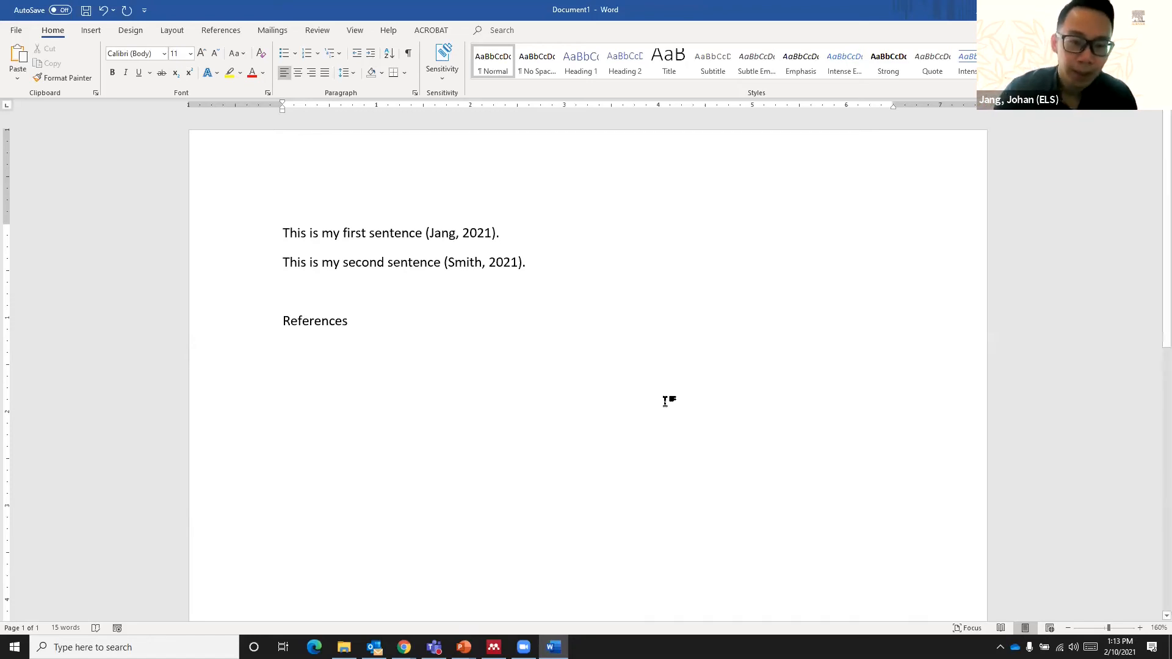
- Check the MS Word plugin option in Mendeley Desktop and return to Word to show the Mendeley Cite-O-Matic citation tools
{"action": "left_click", "coordinate": [494, 647]}
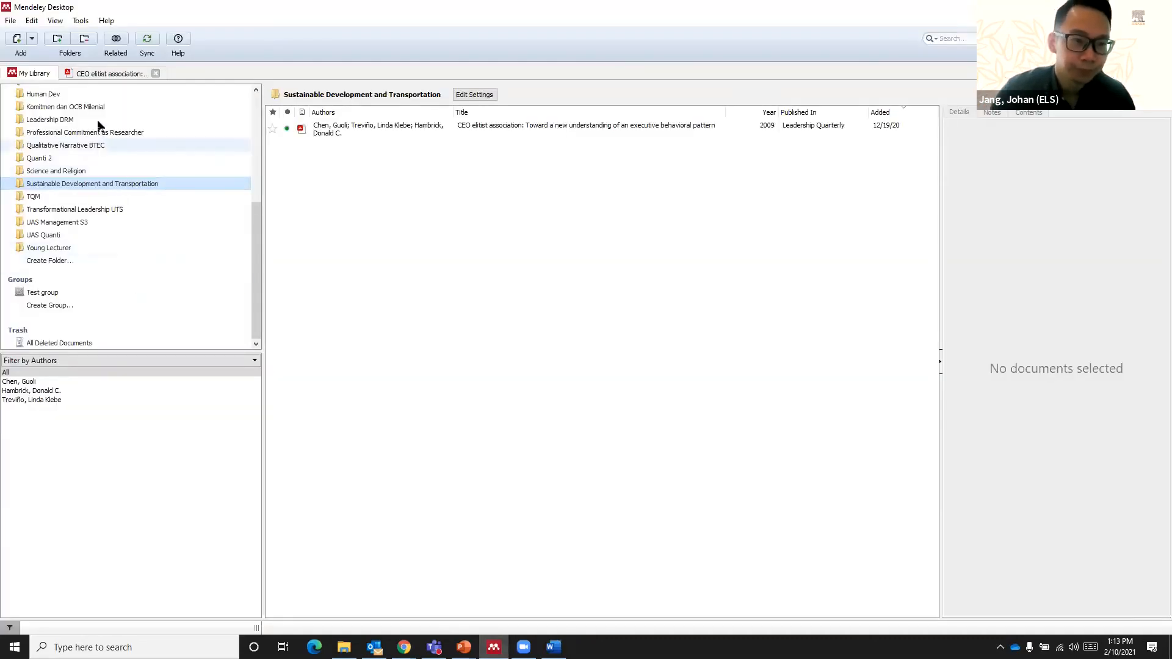
{"action": "left_click", "coordinate": [82, 23]}
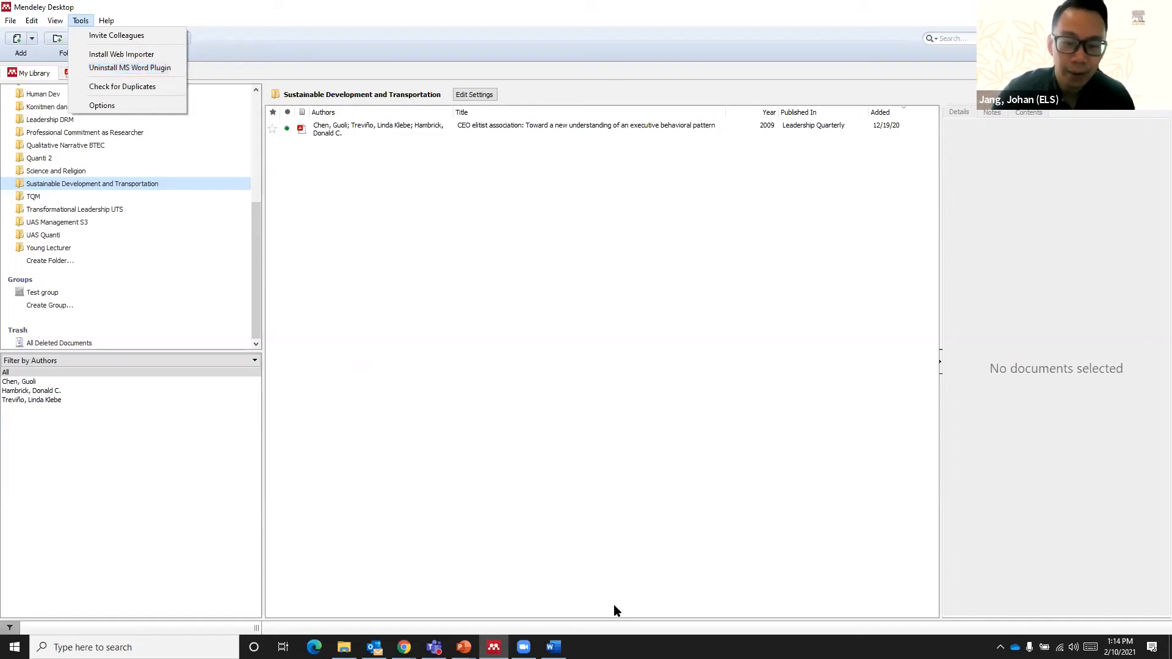
{"action": "left_click", "coordinate": [553, 647]}
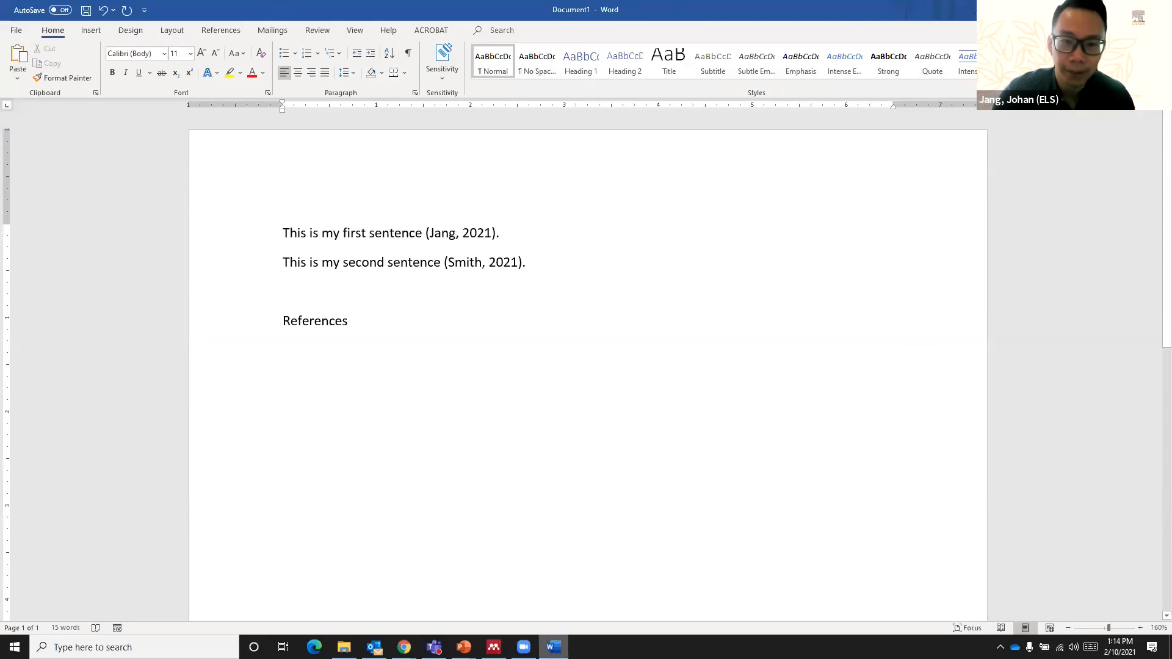
{"action": "left_click", "coordinate": [316, 31]}
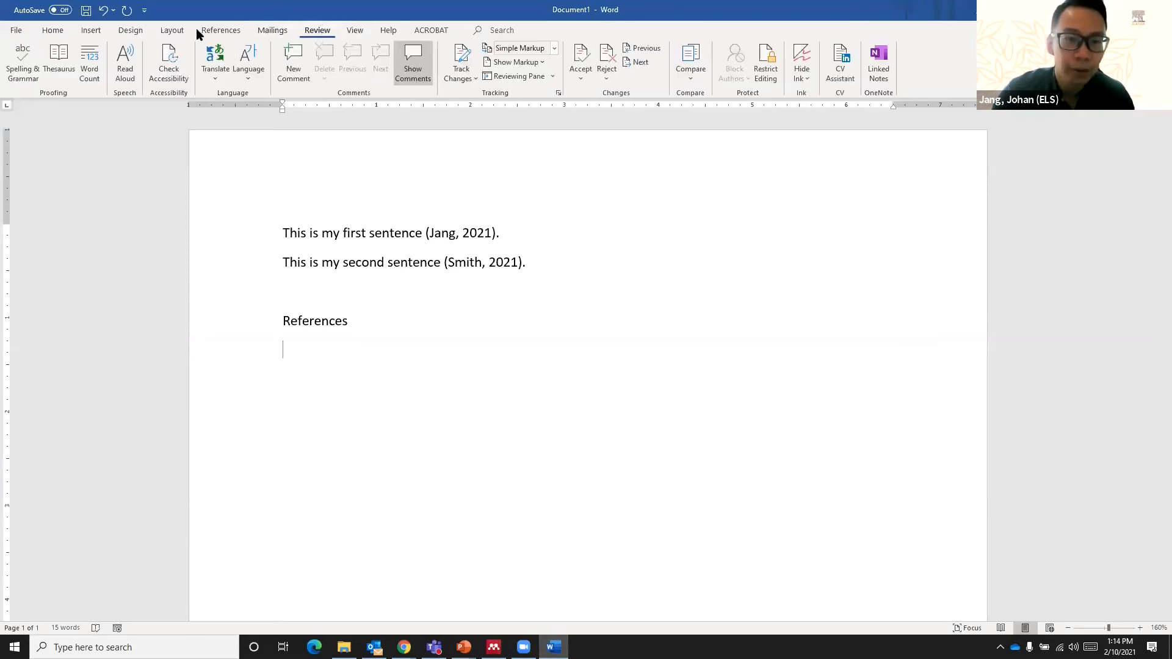
{"action": "left_click", "coordinate": [232, 30]}
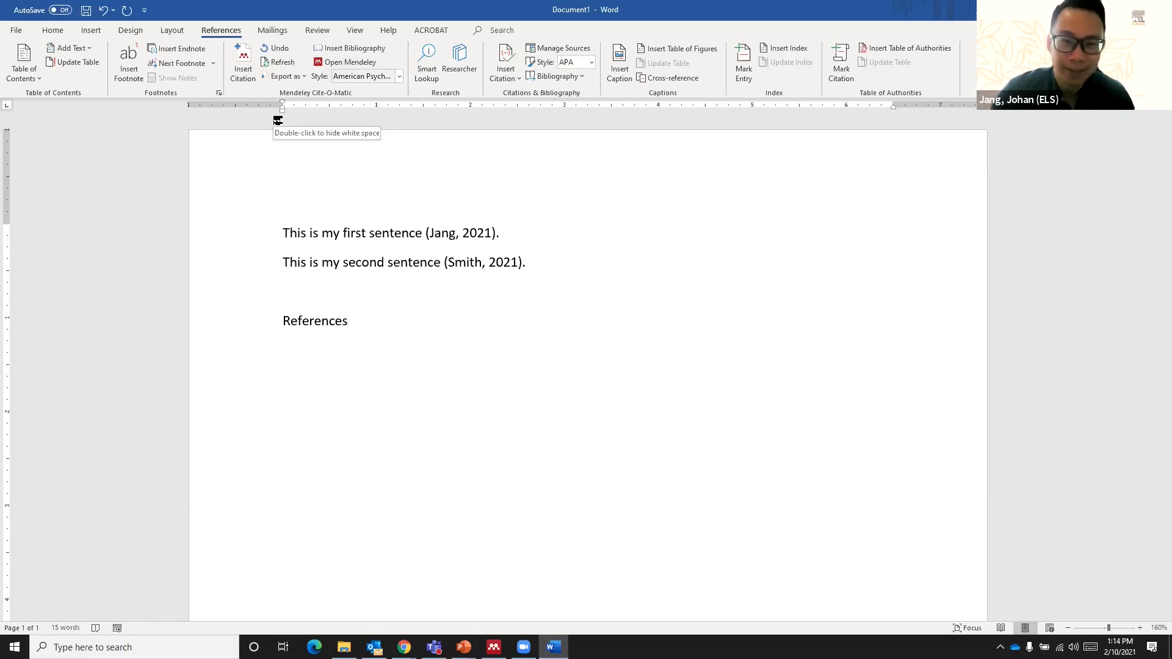
- Delete the manually written in-text citations and periods at the end of both sentences, then return to the end of the first sentence
{"action": "left_click_drag", "start_coordinate": [498, 233], "coordinate": [438, 239]}
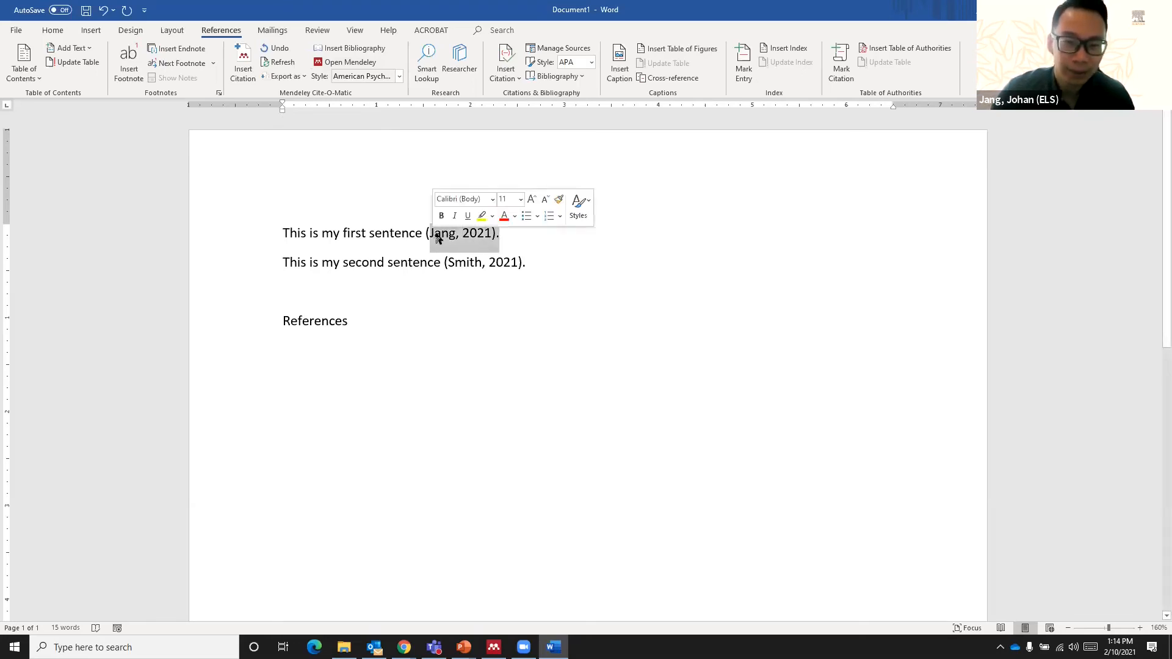
{"action": "key", "text": "BackSpace"}
{"action": "left_click_drag", "start_coordinate": [539, 265], "coordinate": [455, 264]}
{"action": "key", "text": "BackSpace"}
{"action": "key", "text": "Up"}
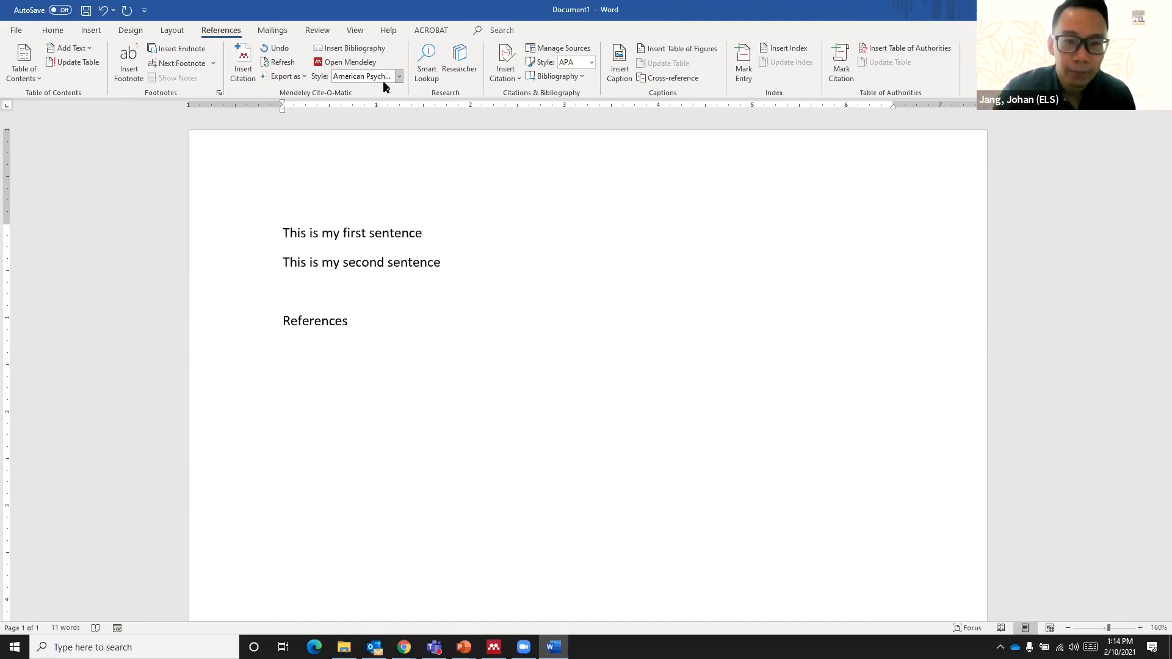
- Set the Mendeley citation style to American Psychological Association 7th edition
{"action": "left_click", "coordinate": [398, 77]}
{"action": "left_click", "coordinate": [398, 77]}
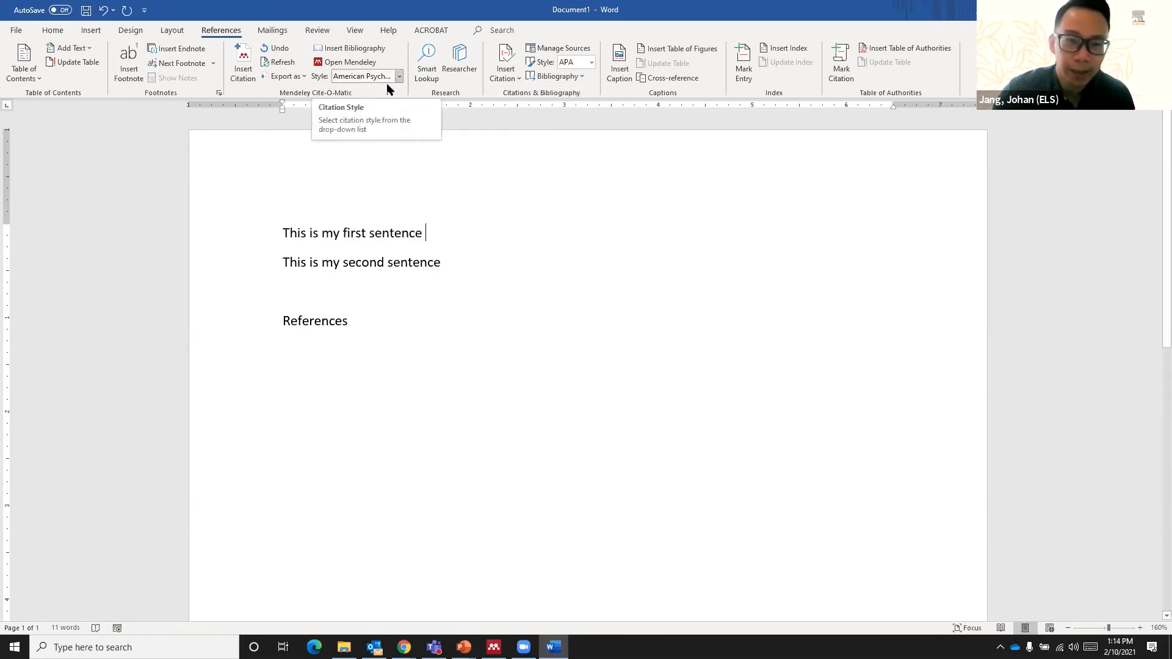
{"action": "left_click", "coordinate": [399, 77]}
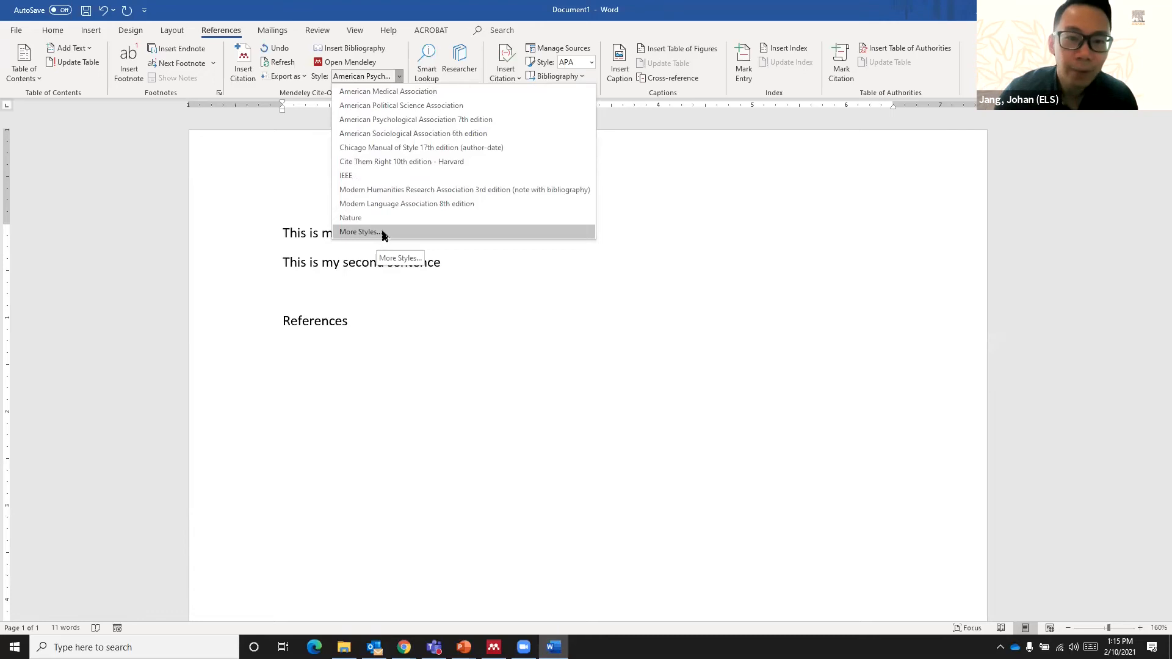
{"action": "left_click", "coordinate": [404, 121]}
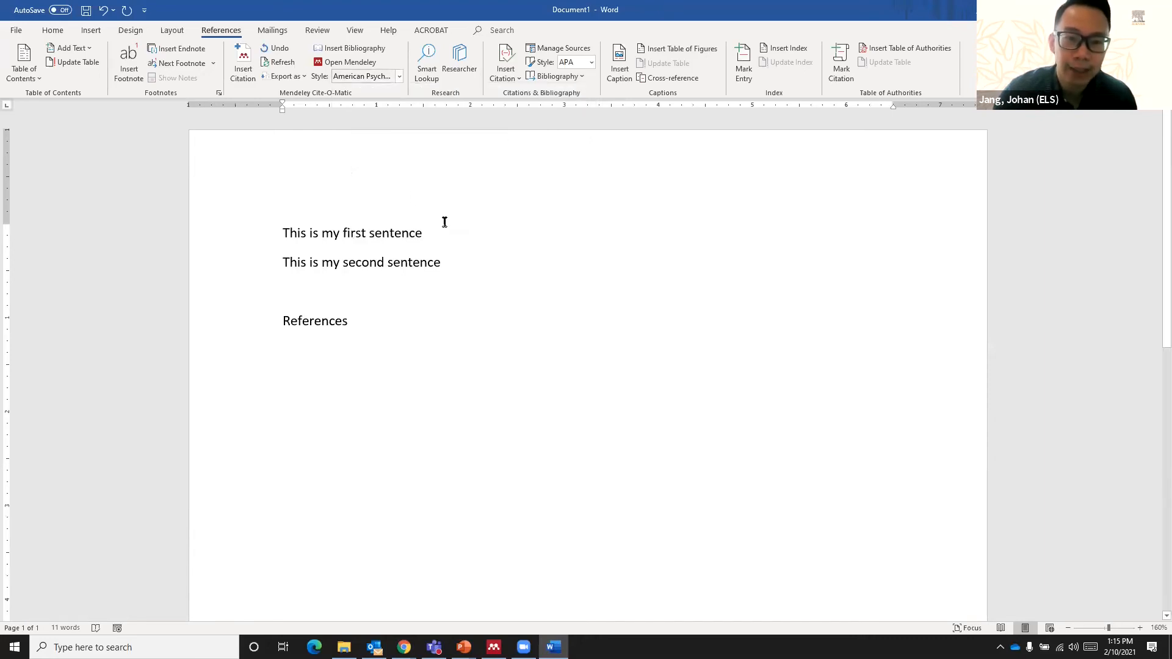
- Insert a Mendeley citation after the first sentence for the 2009 Leadership Quarterly article "CEO elitist association", found by author surname
{"action": "left_click", "coordinate": [243, 62]}
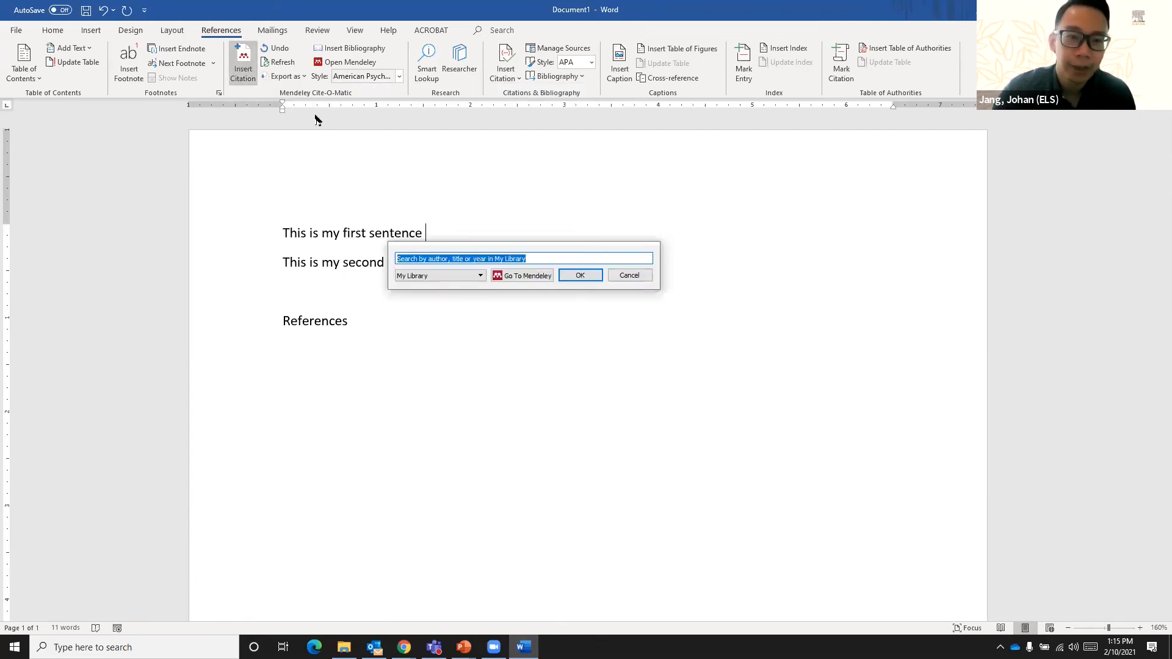
{"action": "left_click_drag", "start_coordinate": [460, 251], "coordinate": [466, 152]}
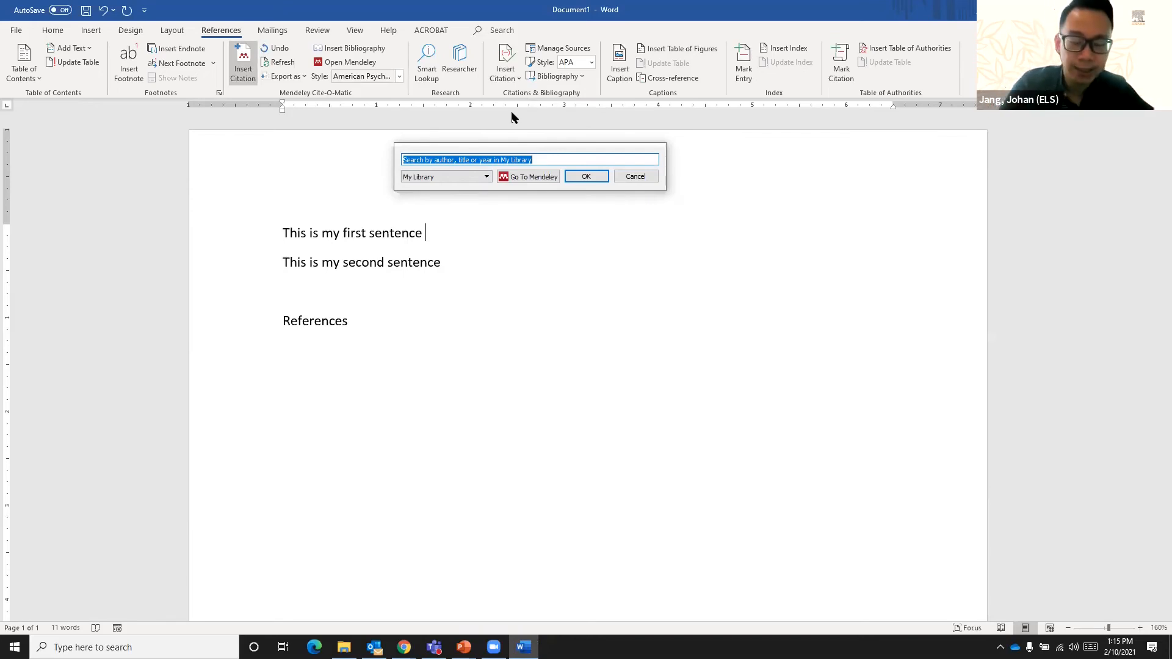
{"action": "type", "text": "chen"}
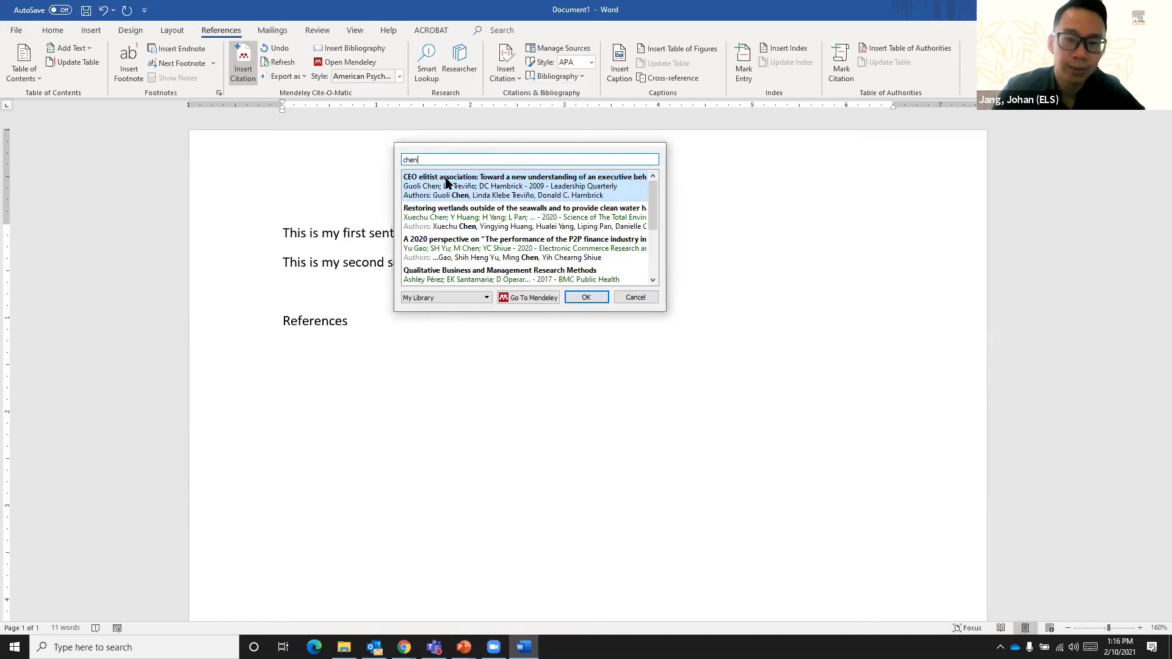
{"action": "left_click", "coordinate": [437, 195]}
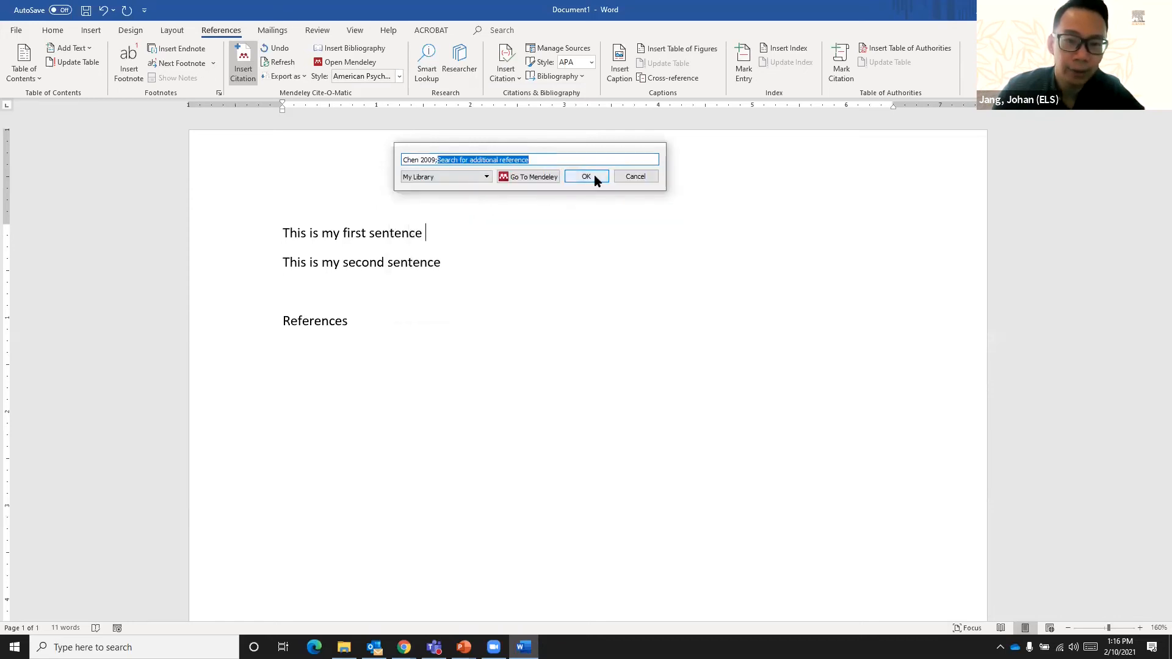
{"action": "left_click", "coordinate": [586, 176]}
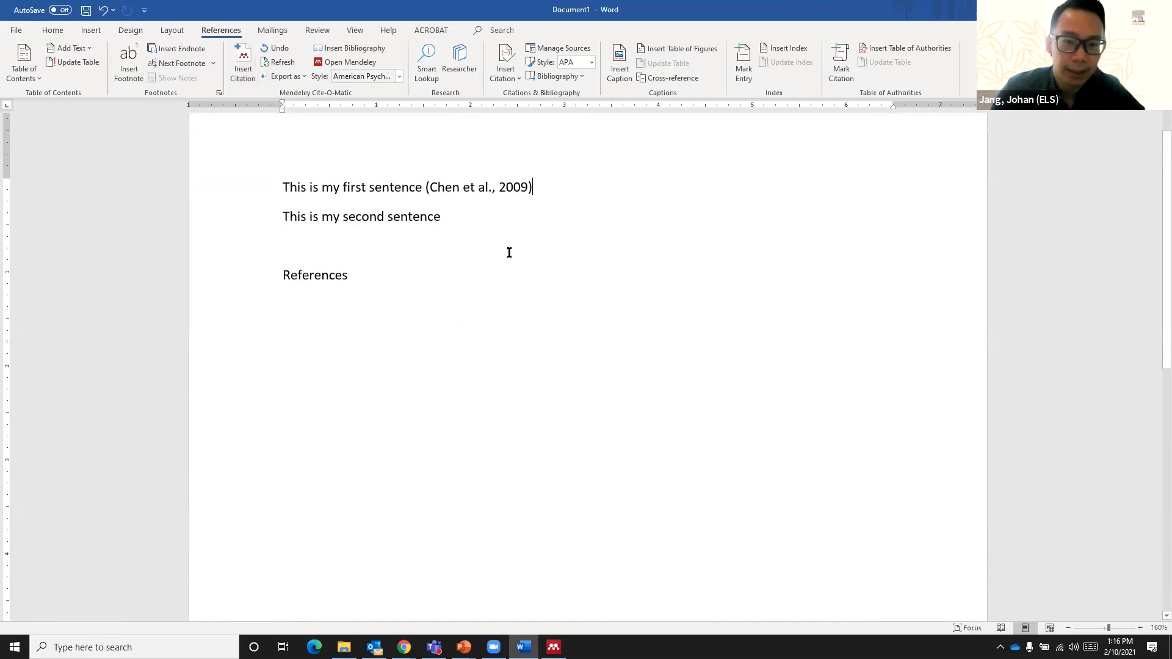
{"action": "scroll", "coordinate": [513, 244], "scroll_direction": "up", "scroll_amount": 2}
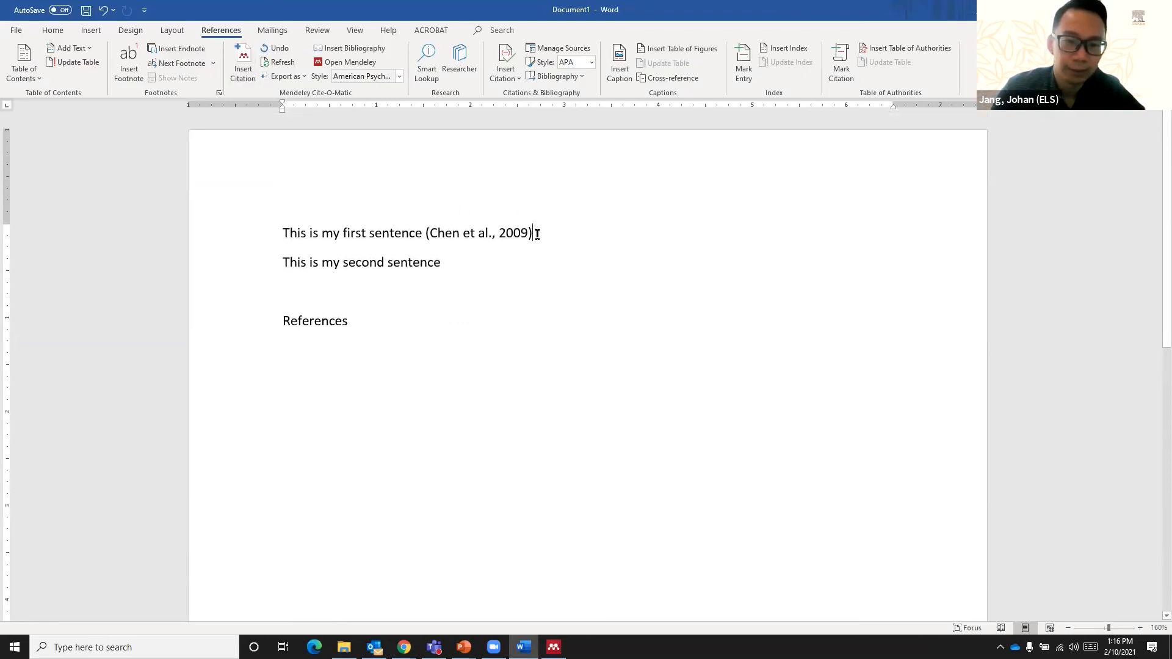
- Insert a Mendeley citation after the second sentence for the 2020 article "Resilience in Academic Research", found by author surname
{"action": "left_click", "coordinate": [465, 266]}
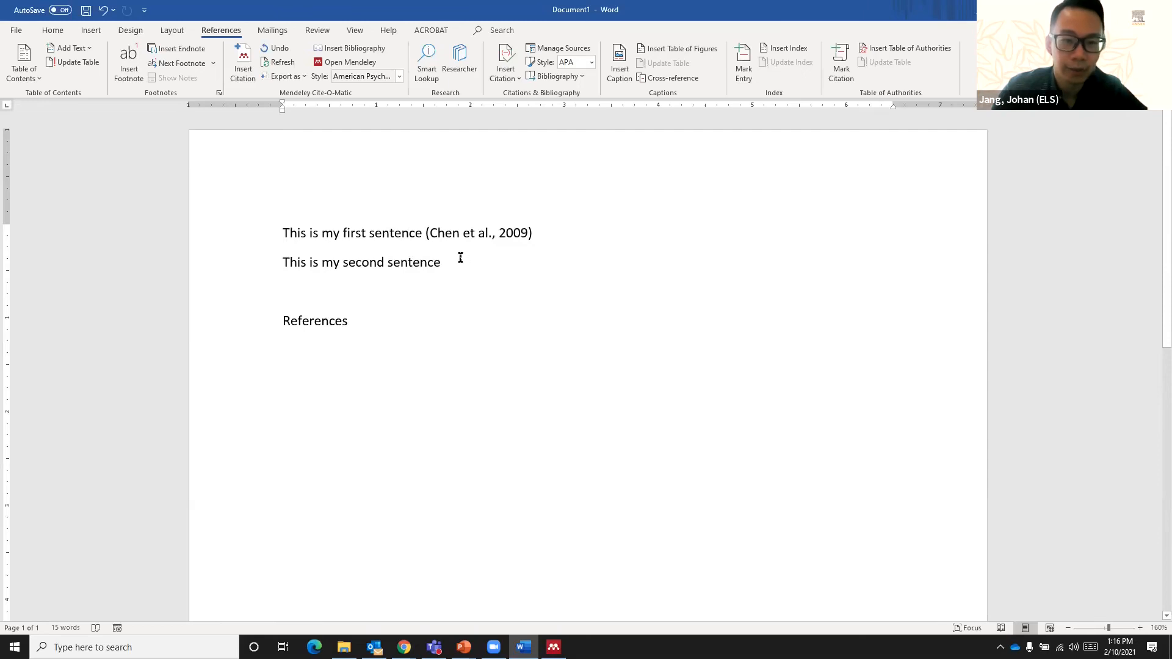
{"action": "left_click", "coordinate": [245, 65]}
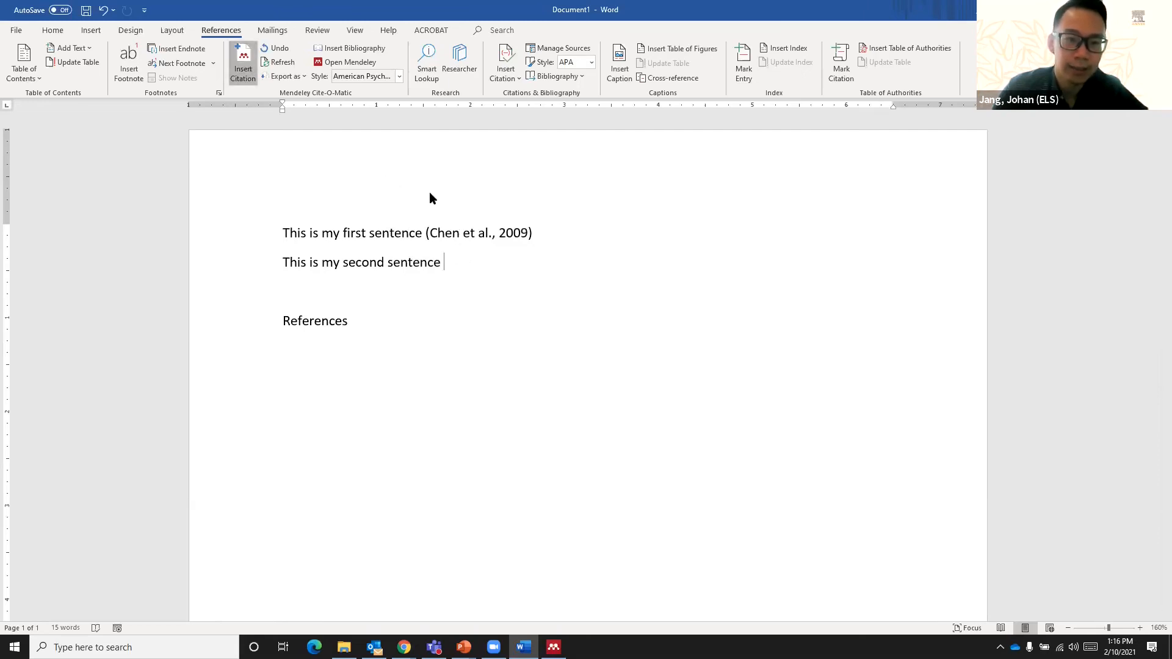
{"action": "left_click_drag", "start_coordinate": [528, 276], "coordinate": [677, 232]}
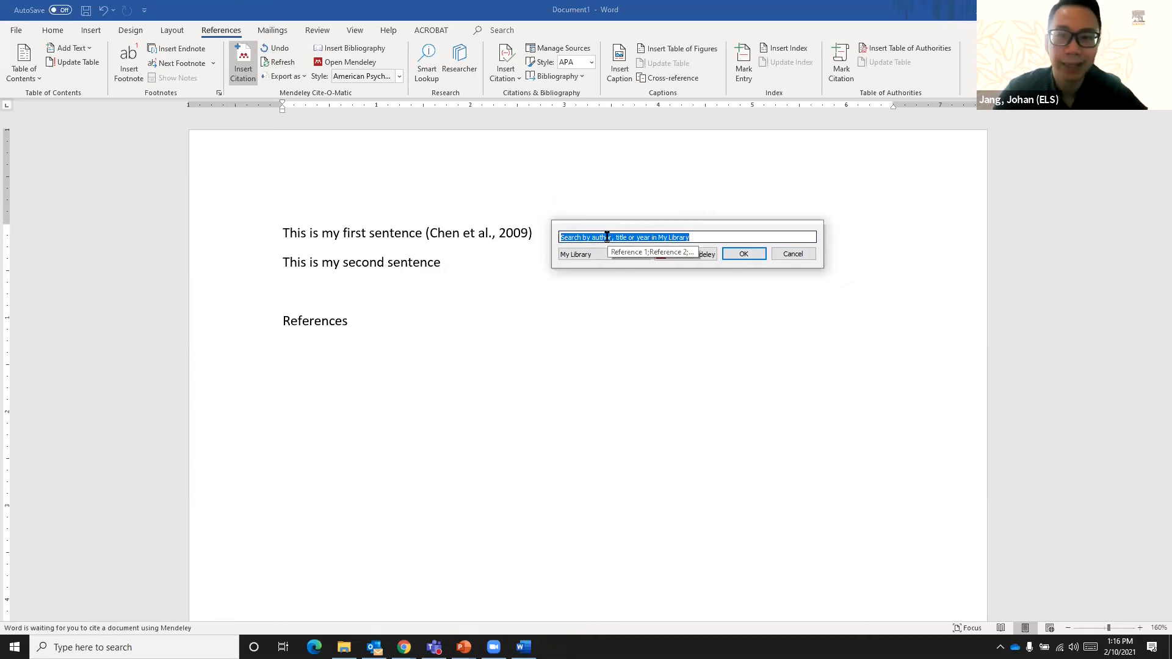
{"action": "type", "text": "jang"}
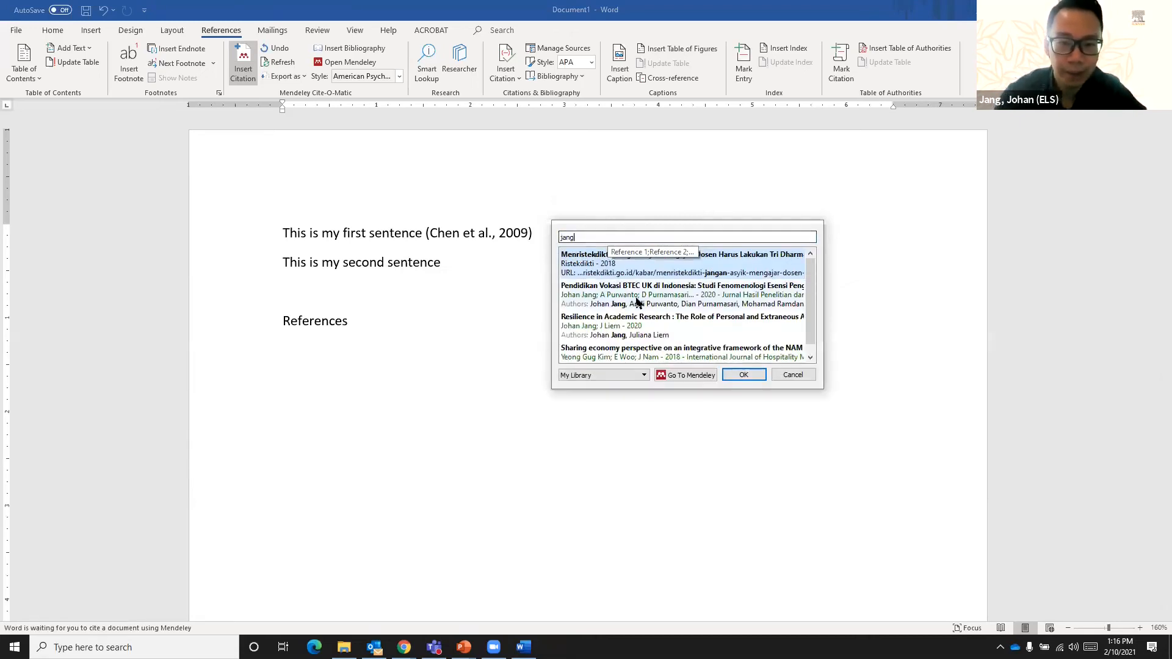
{"action": "left_click", "coordinate": [676, 324]}
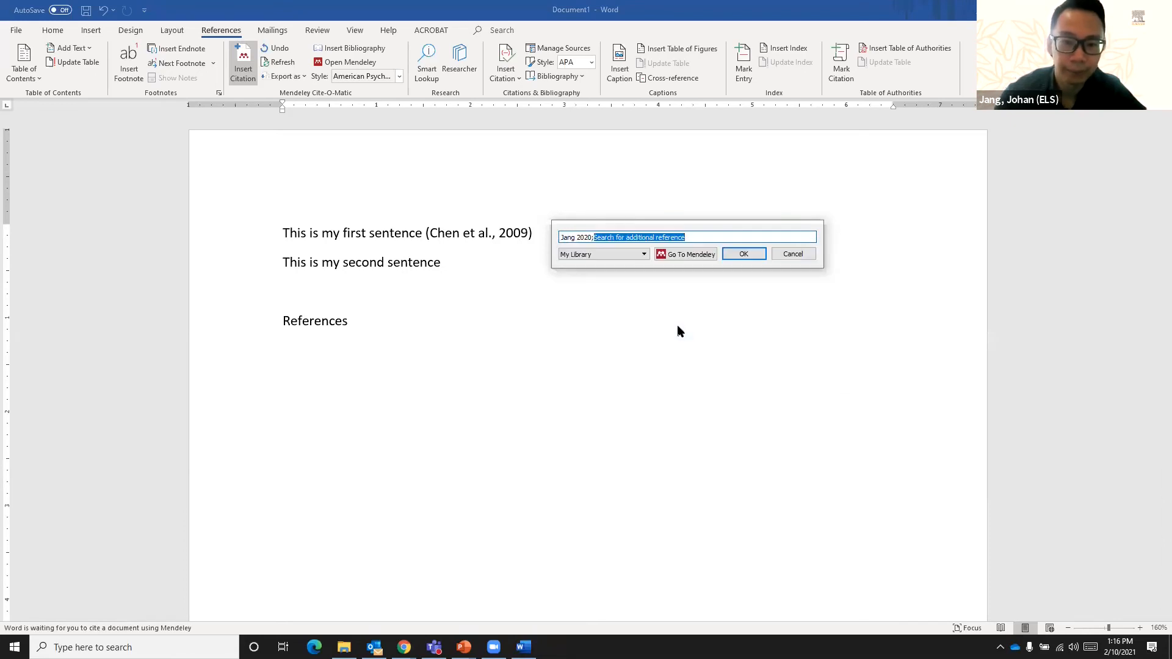
{"action": "left_click", "coordinate": [743, 254]}
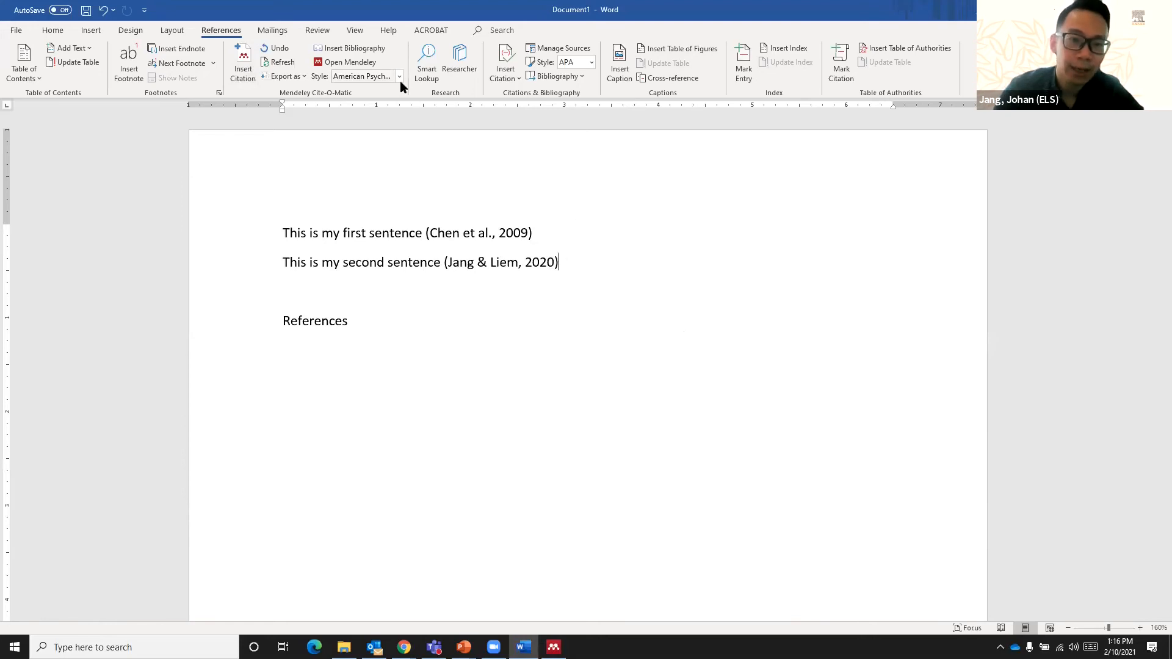
- Insert the Mendeley bibliography on the empty line below the "References" heading
{"action": "left_click", "coordinate": [353, 342]}
{"action": "left_click_drag", "start_coordinate": [261, 309], "coordinate": [279, 326]}
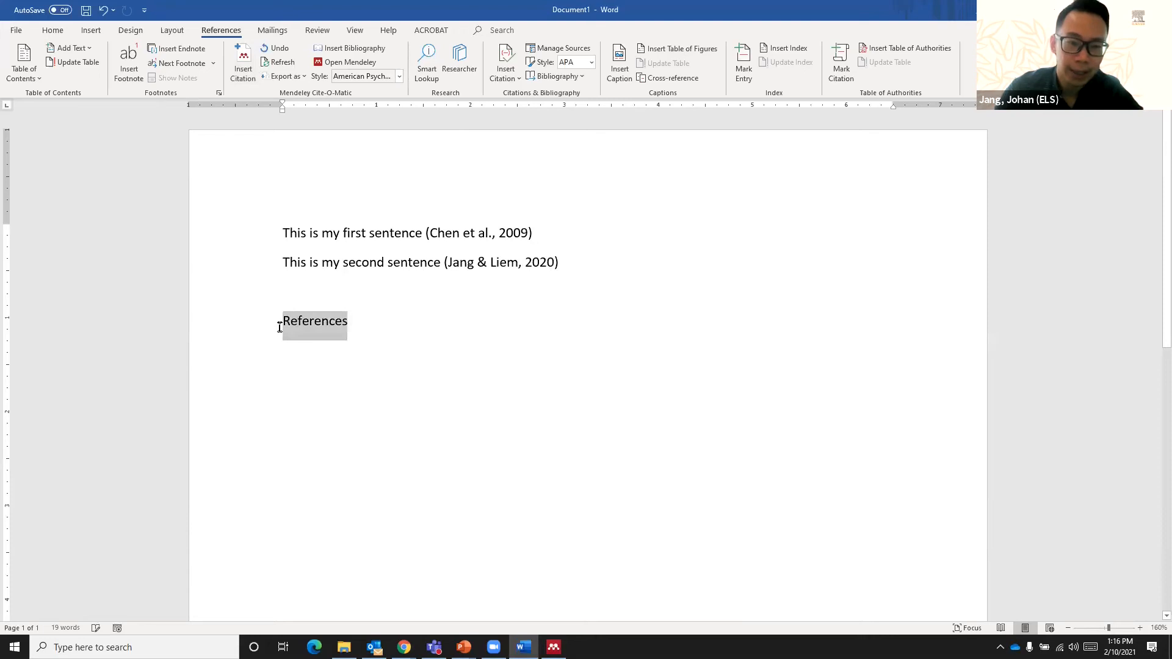
{"action": "left_click", "coordinate": [337, 350]}
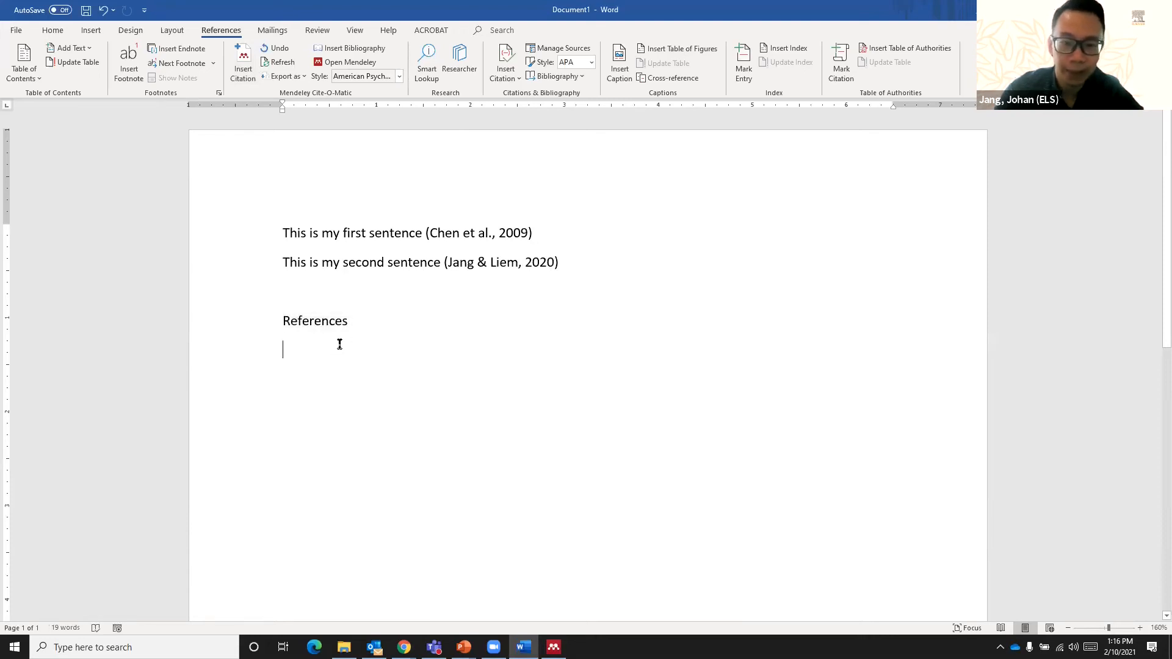
{"action": "left_click", "coordinate": [346, 49]}
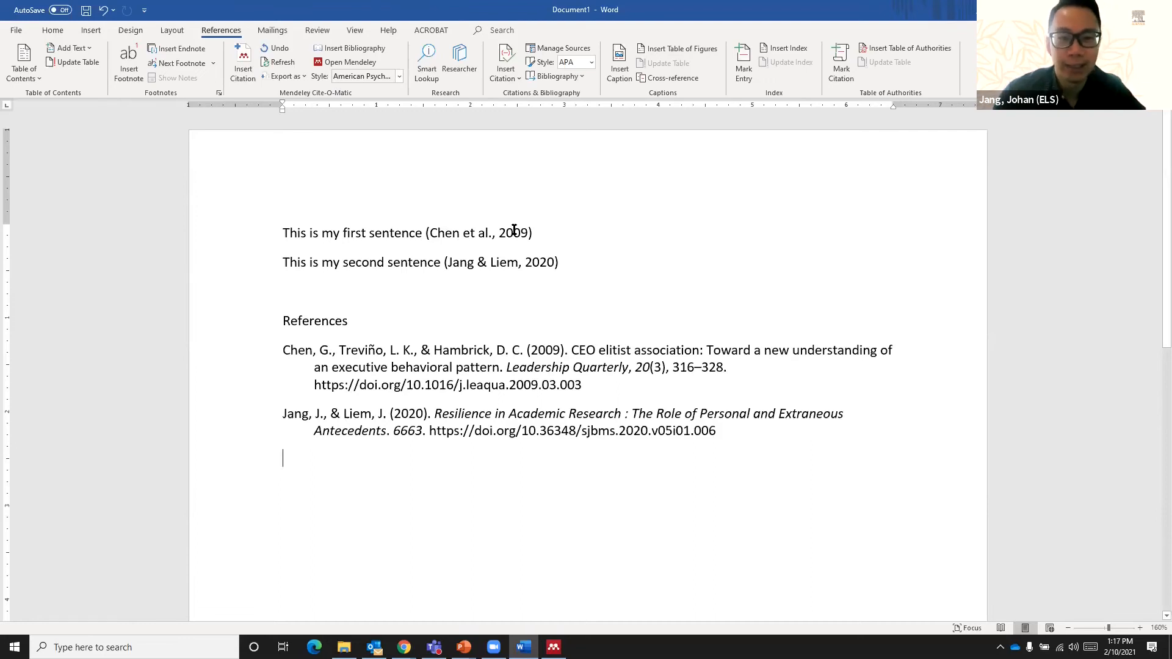
{"action": "left_click_drag", "start_coordinate": [537, 238], "coordinate": [428, 245]}
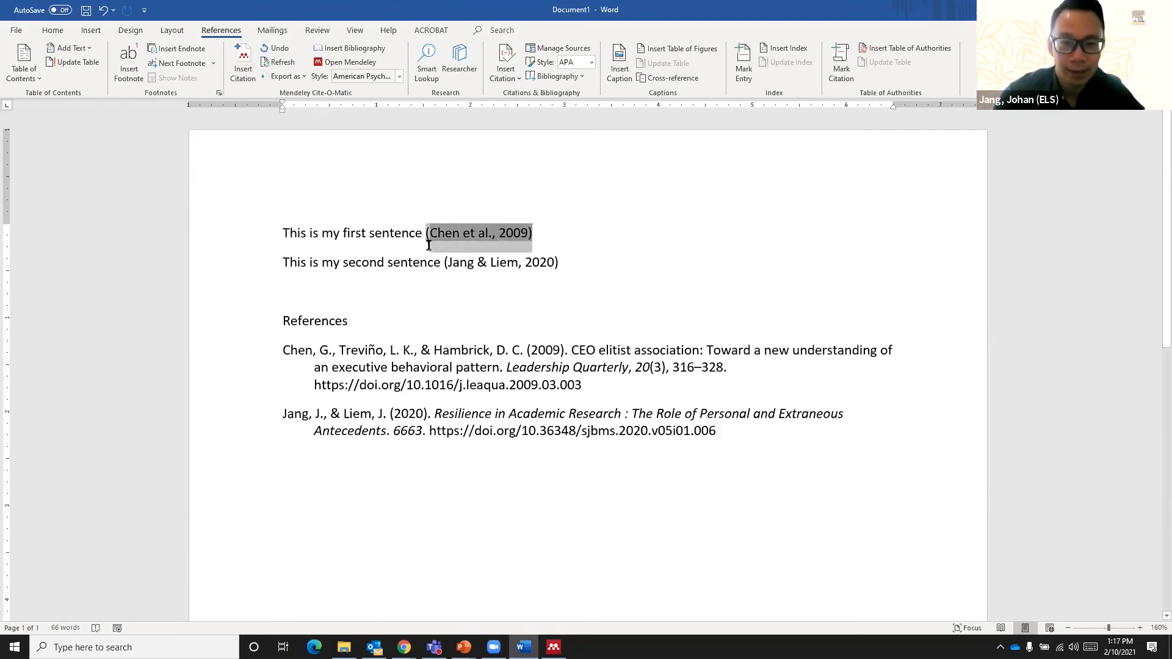
{"action": "left_click", "coordinate": [390, 235]}
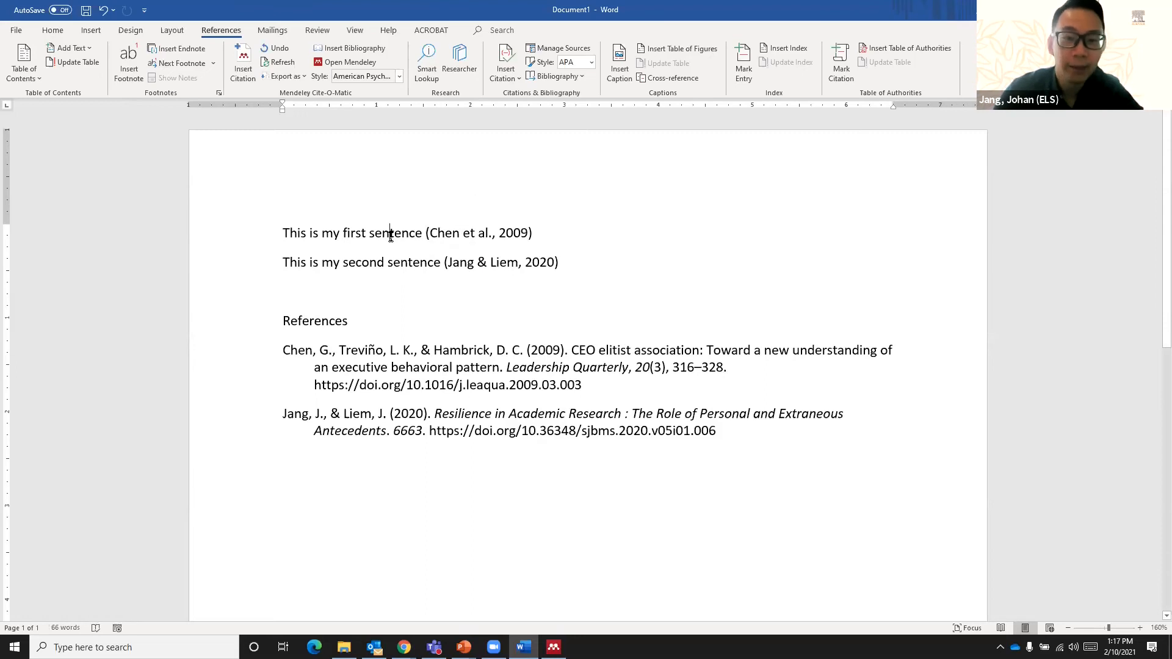